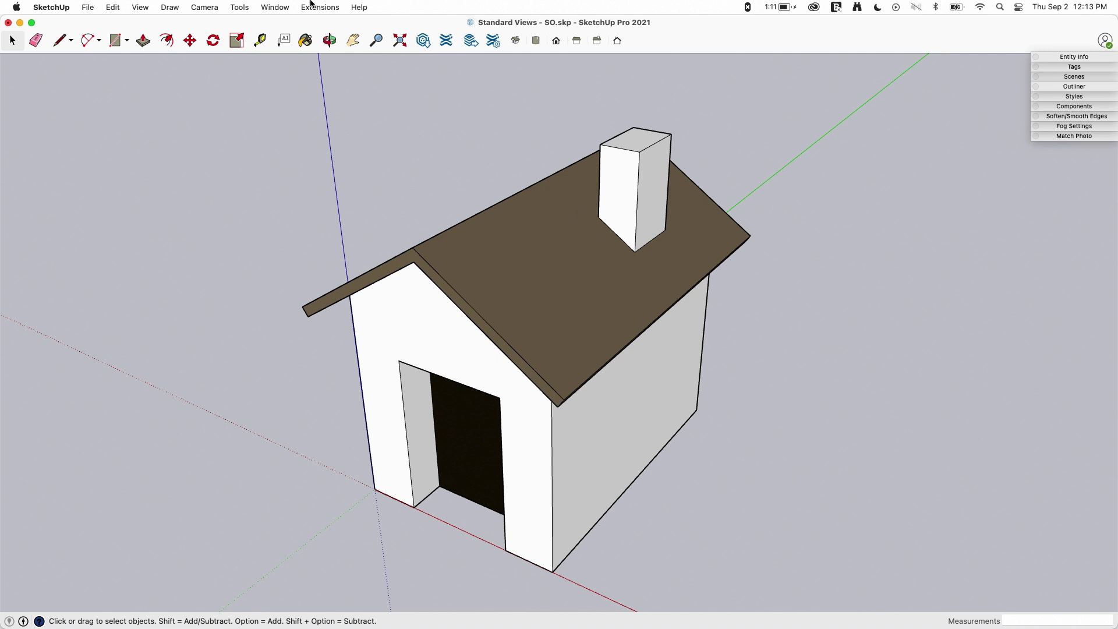
- Switch to the back view of the house from the Camera menu
left_click(205, 8)
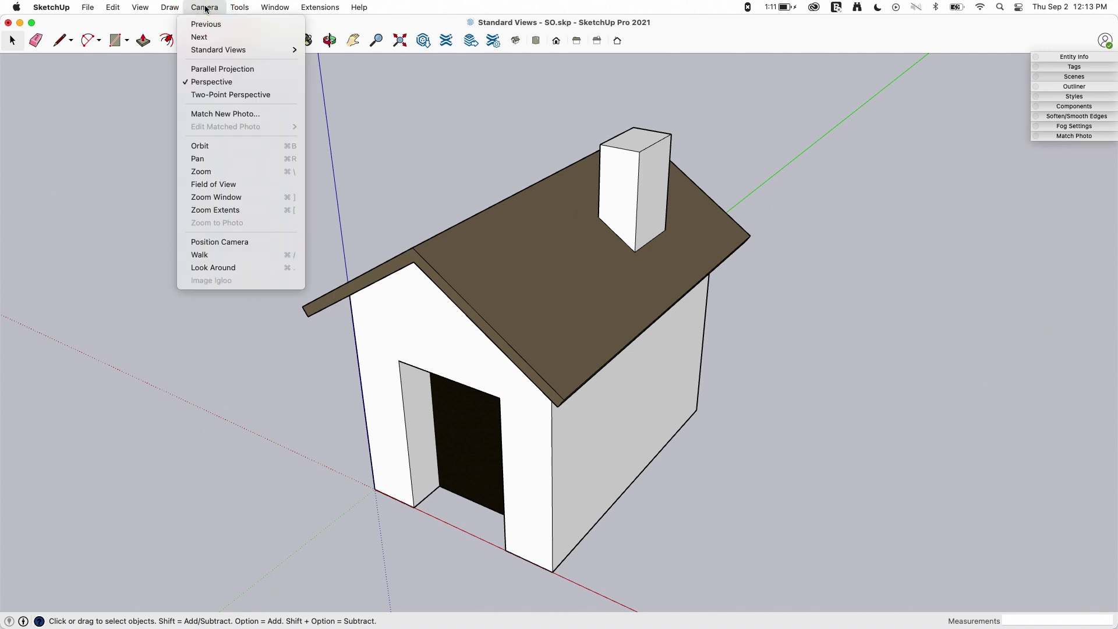
mouse_move(204, 52)
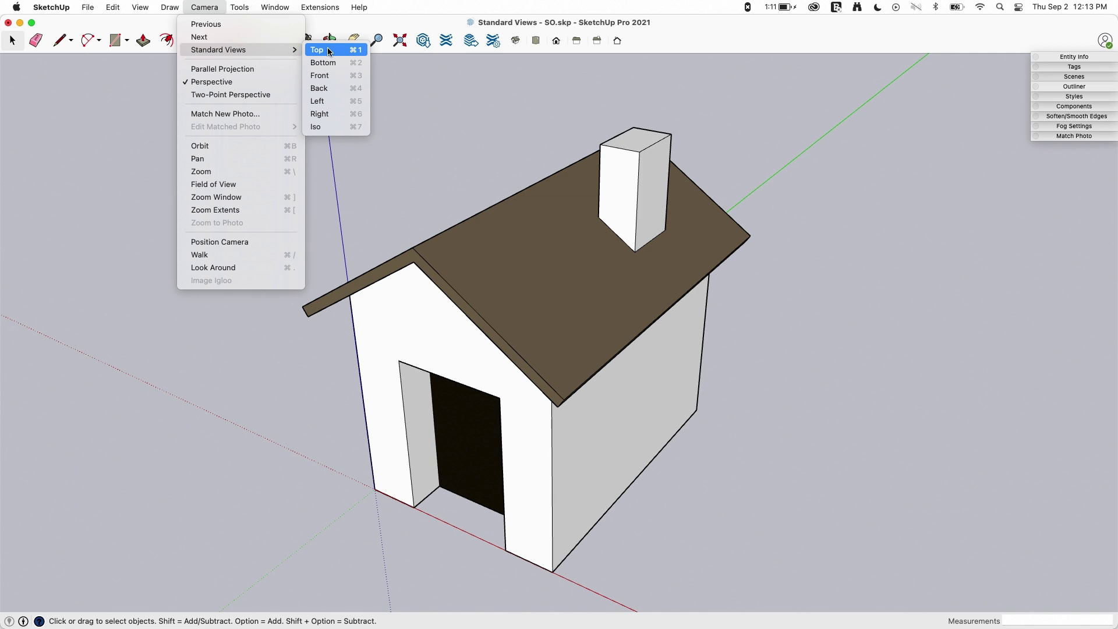
left_click(329, 89)
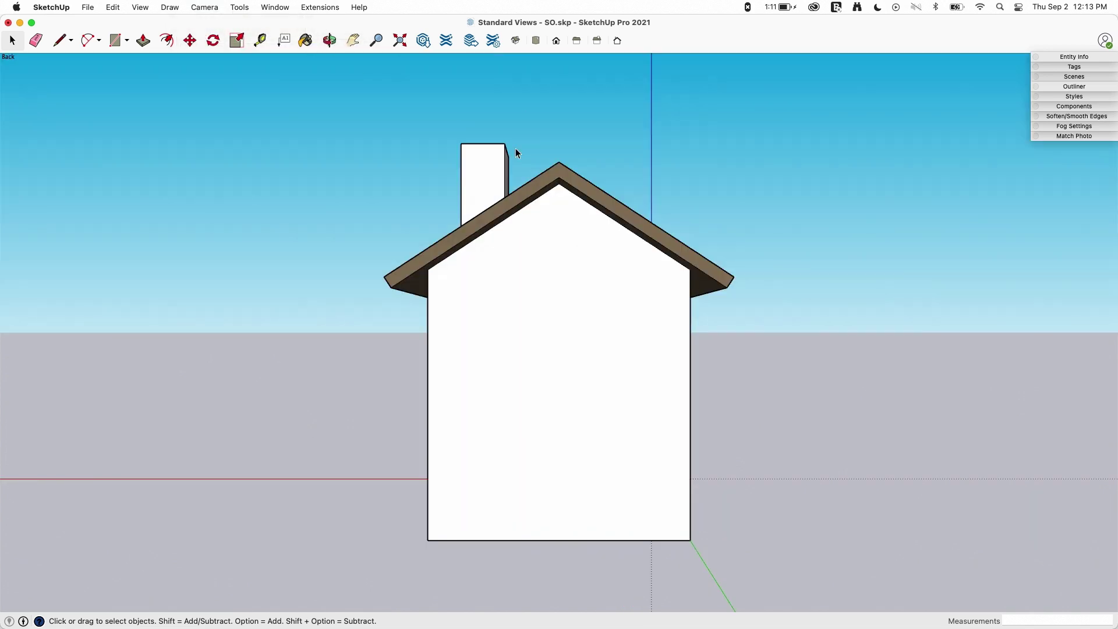
- Switch to the isometric view and orbit so the door side faces the camera
left_click(204, 8)
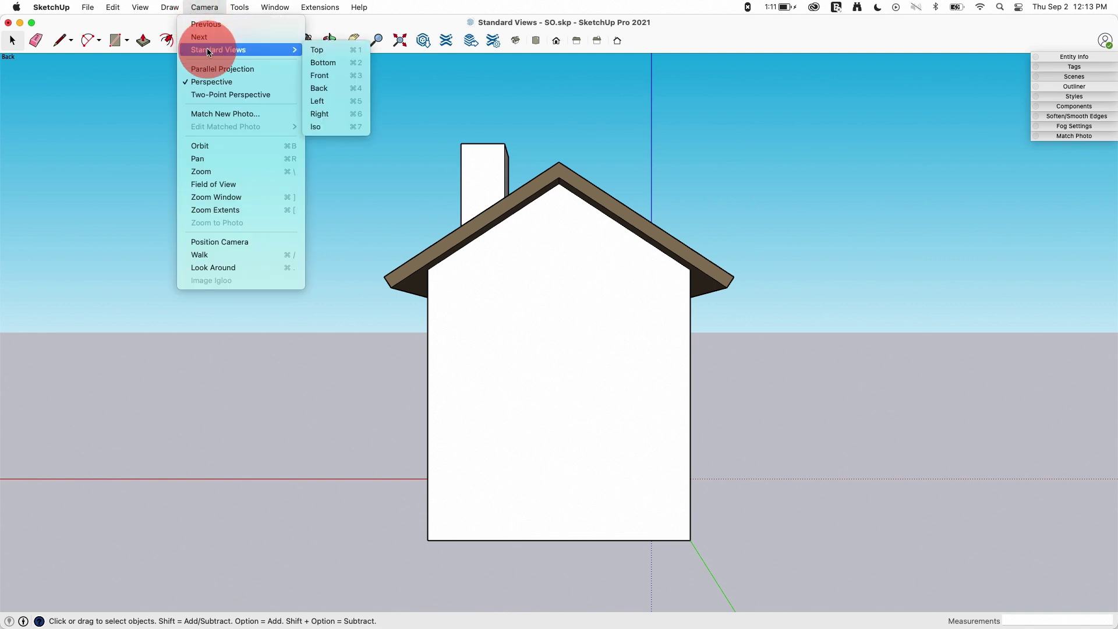
left_click(348, 125)
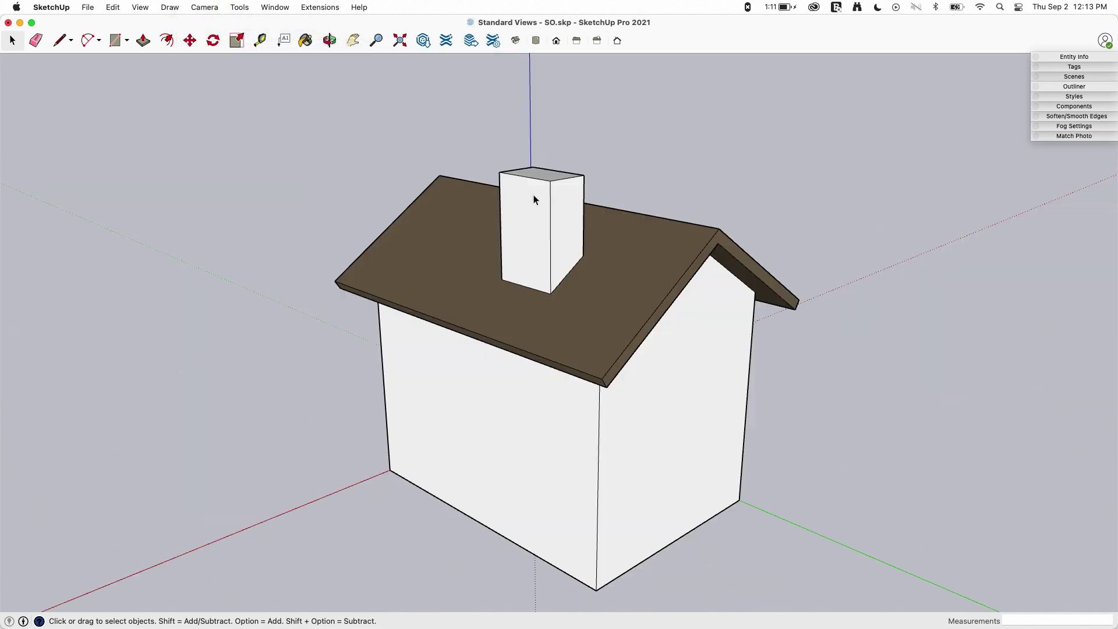
middle_click_drag(330, 201, 943, 282)
middle_click_drag(396, 291, 412, 249)
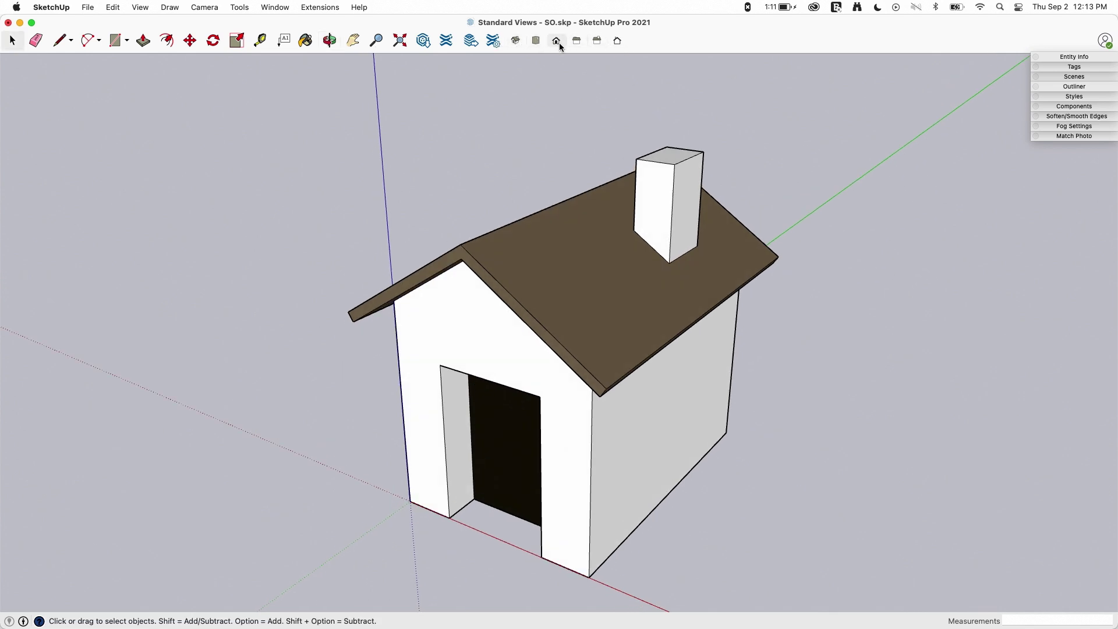
- Look through the display options and close them without changing anything
left_click(144, 8)
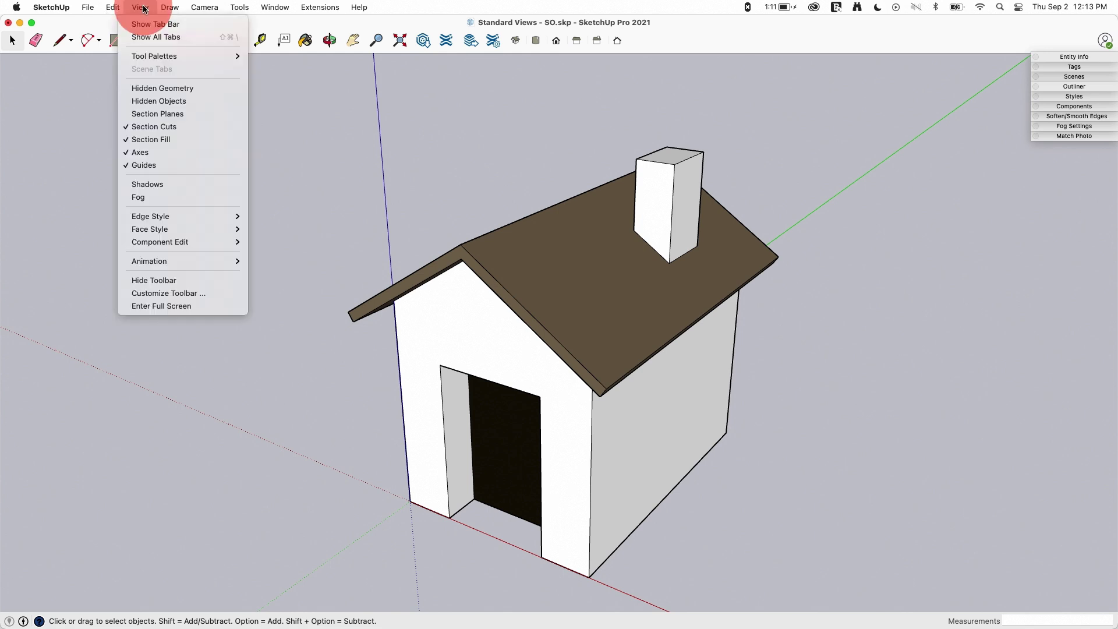
mouse_move(128, 56)
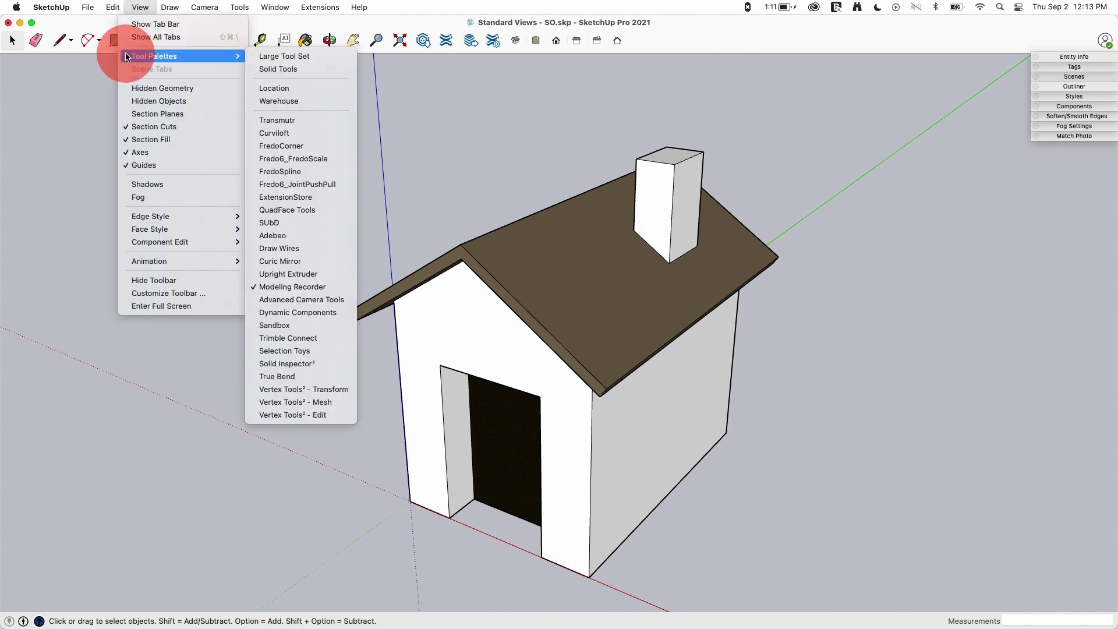
left_click(533, 105)
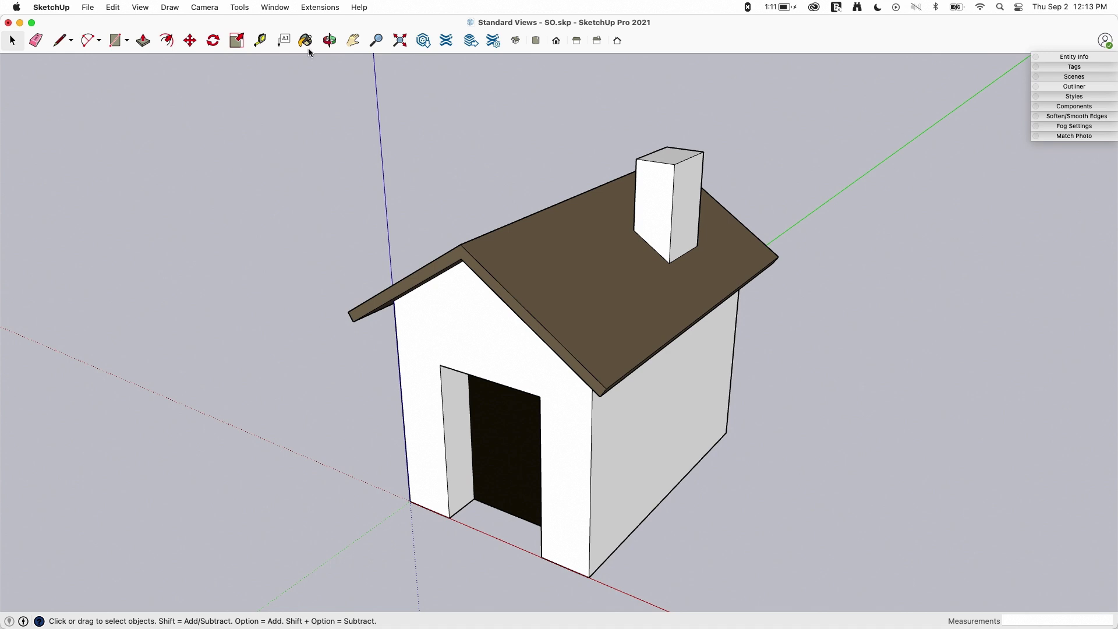
- Add the Standard Views group to the toolbar via Customize Toolbar
right_click(652, 44)
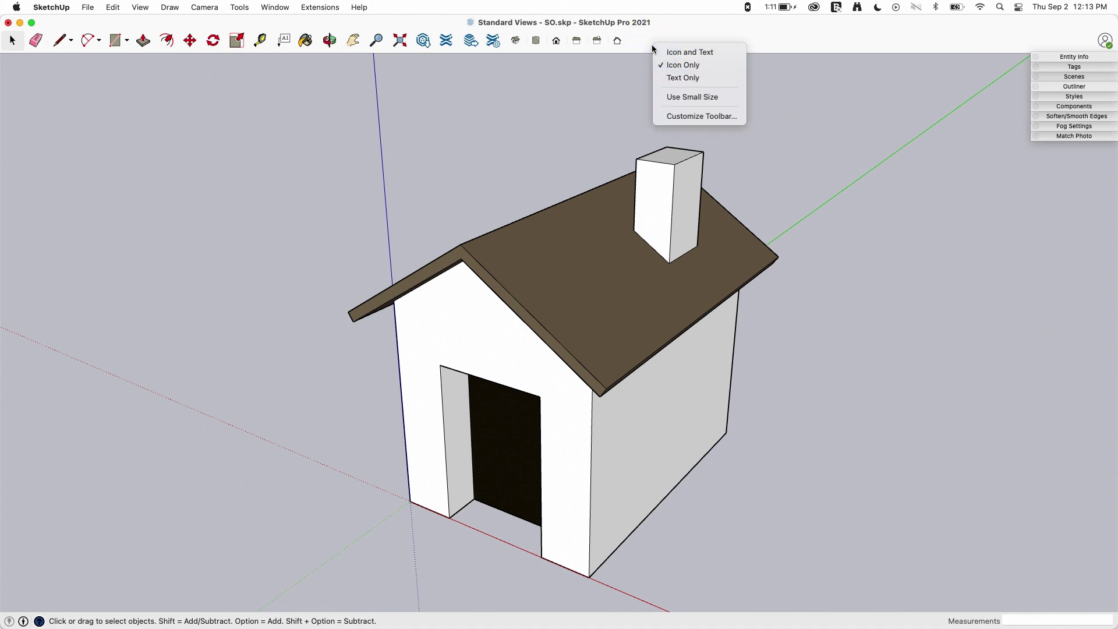
left_click(703, 117)
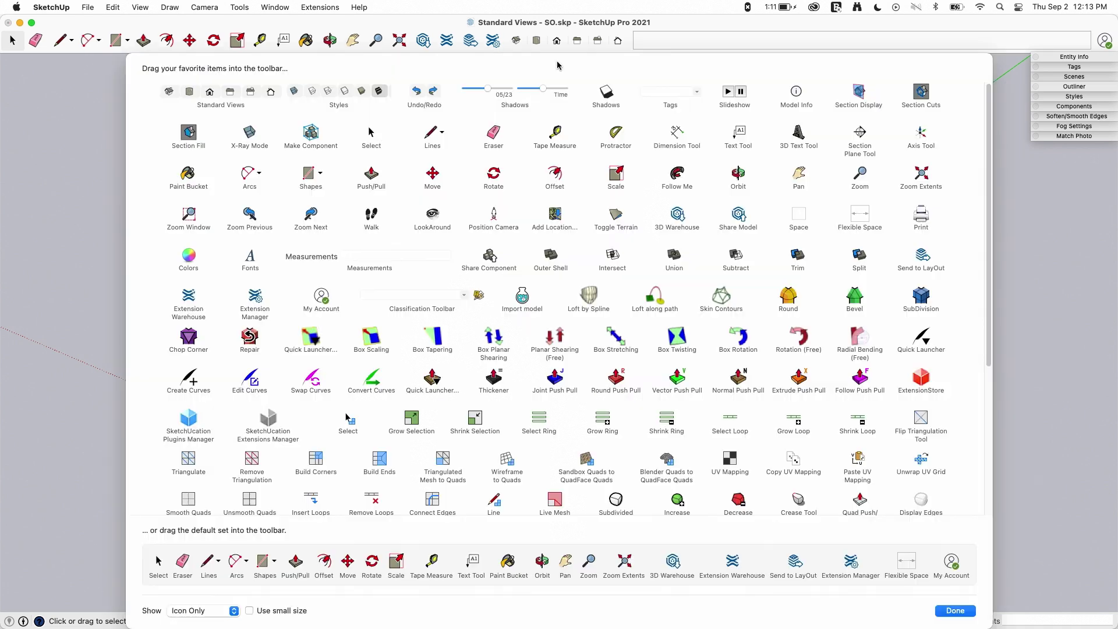
left_click_drag(191, 92, 603, 46)
left_click(952, 611)
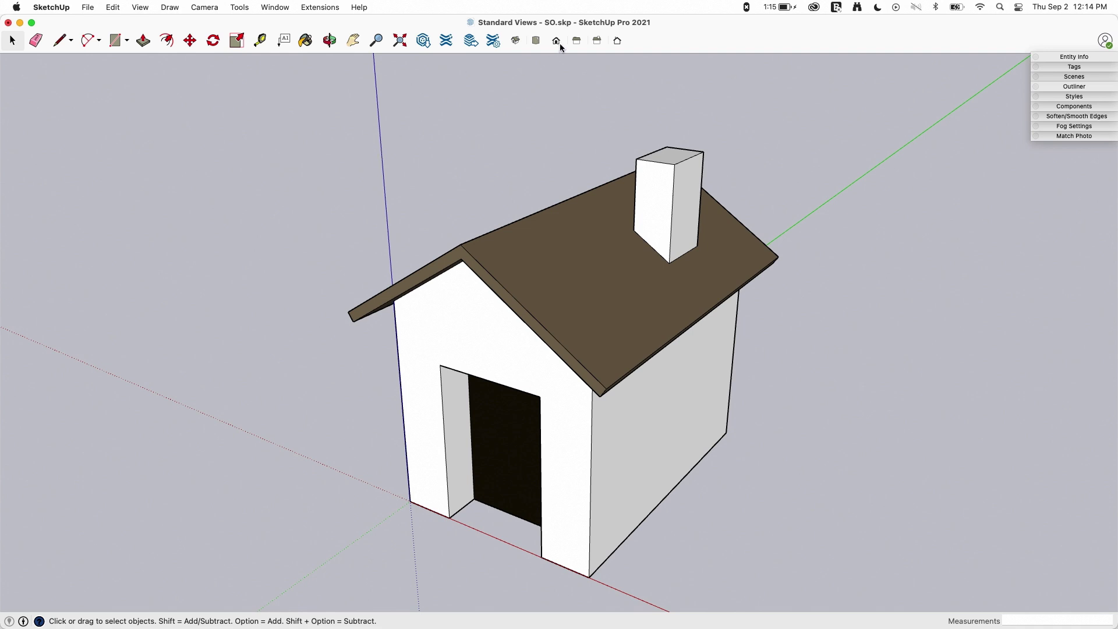
- Orbit higher, then show the house in the Front standard view facing the doorway
middle_click_drag(704, 249, 677, 268)
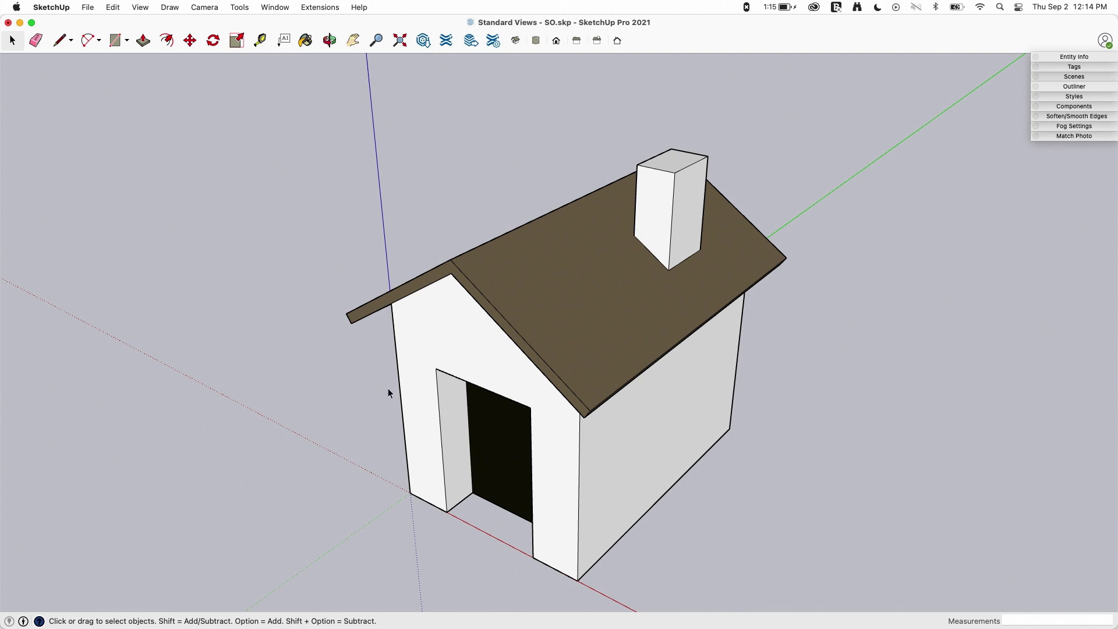
left_click(557, 42)
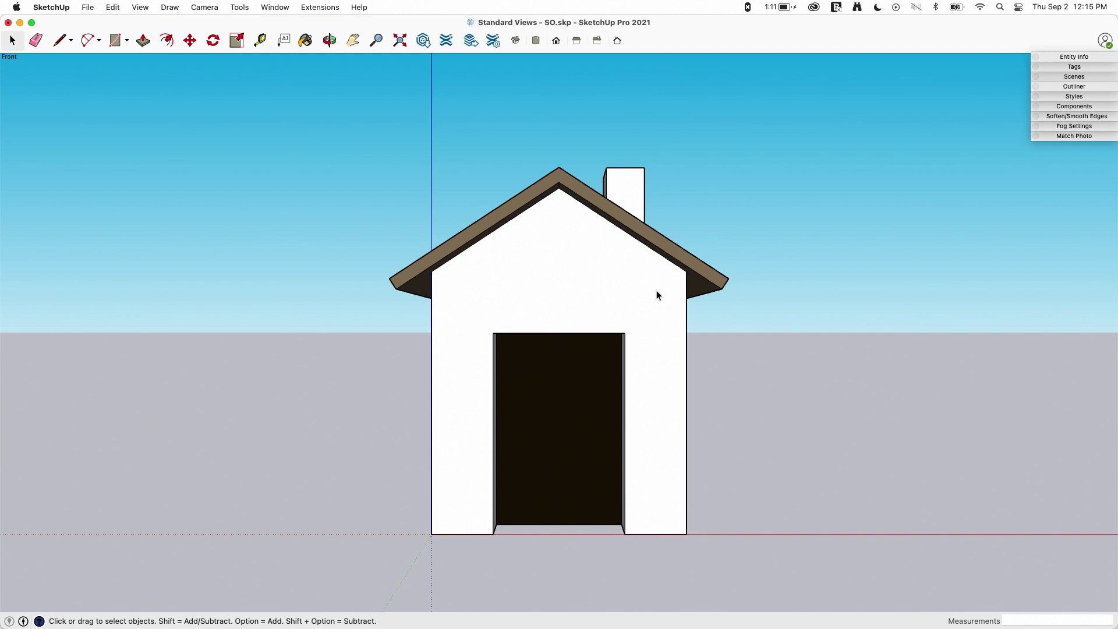
scroll(584, 319, "down", 10)
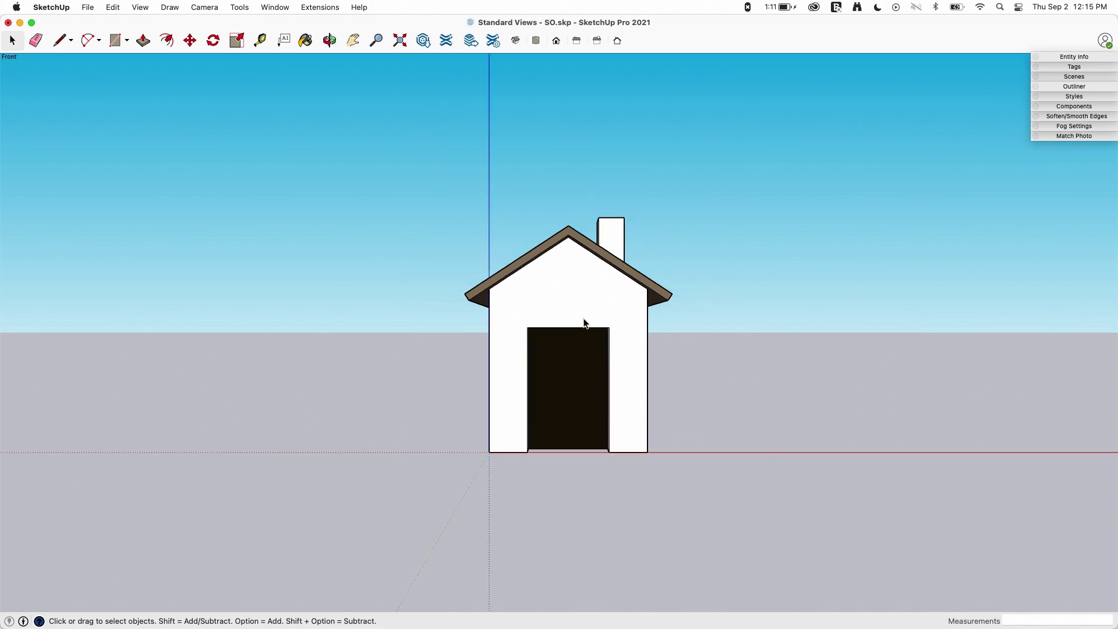
left_click(616, 40)
left_click(556, 41)
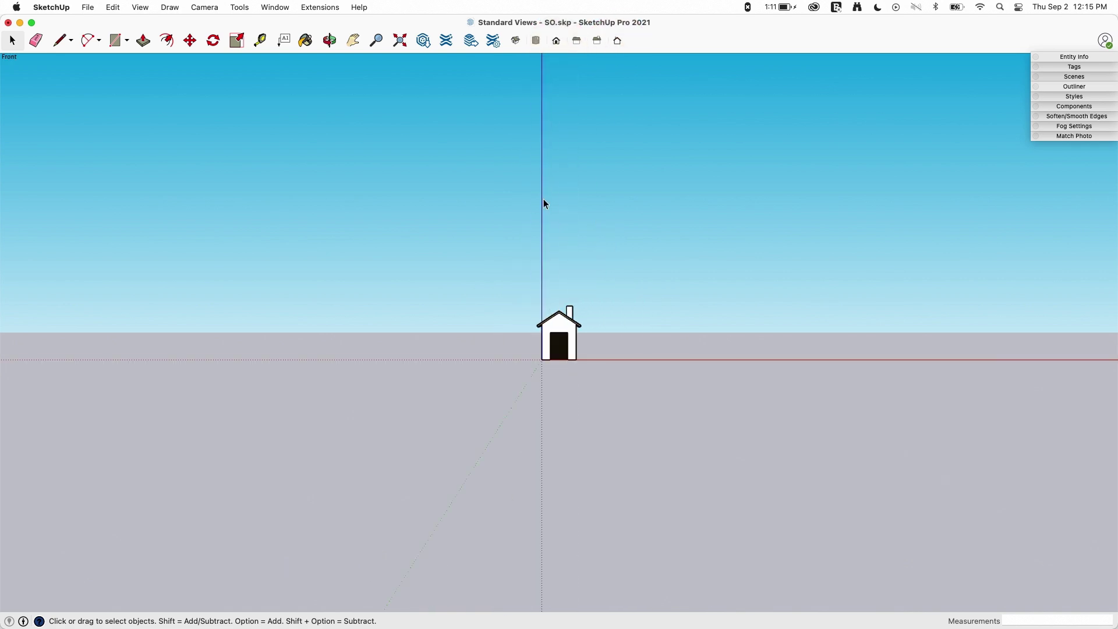
scroll(569, 407, "up", 10)
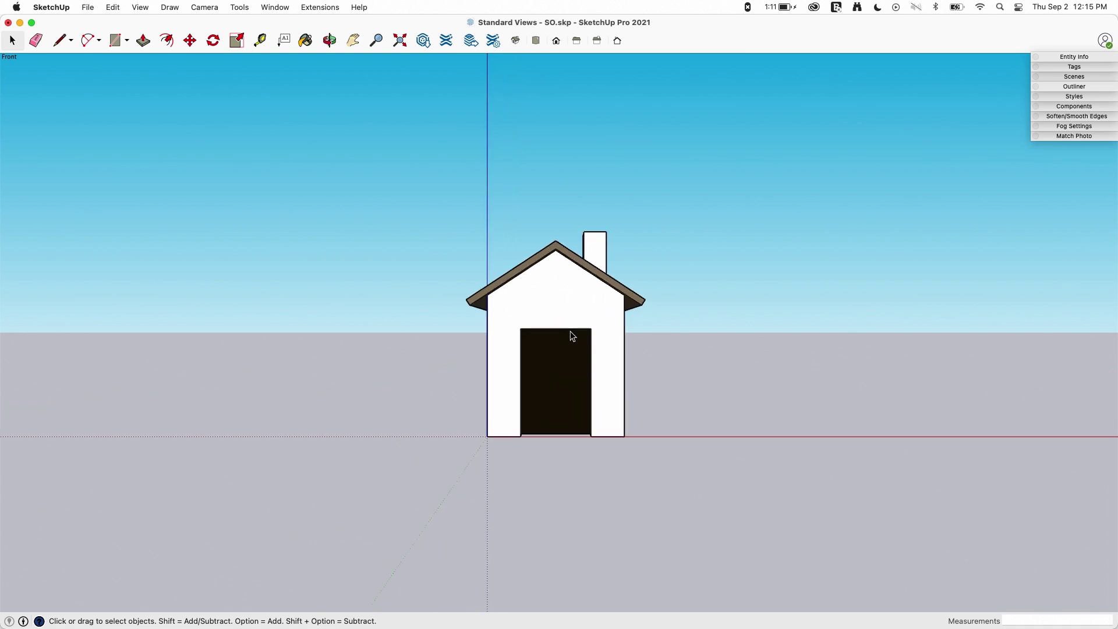
scroll(572, 335, "up", 2)
scroll(552, 302, "down", 3)
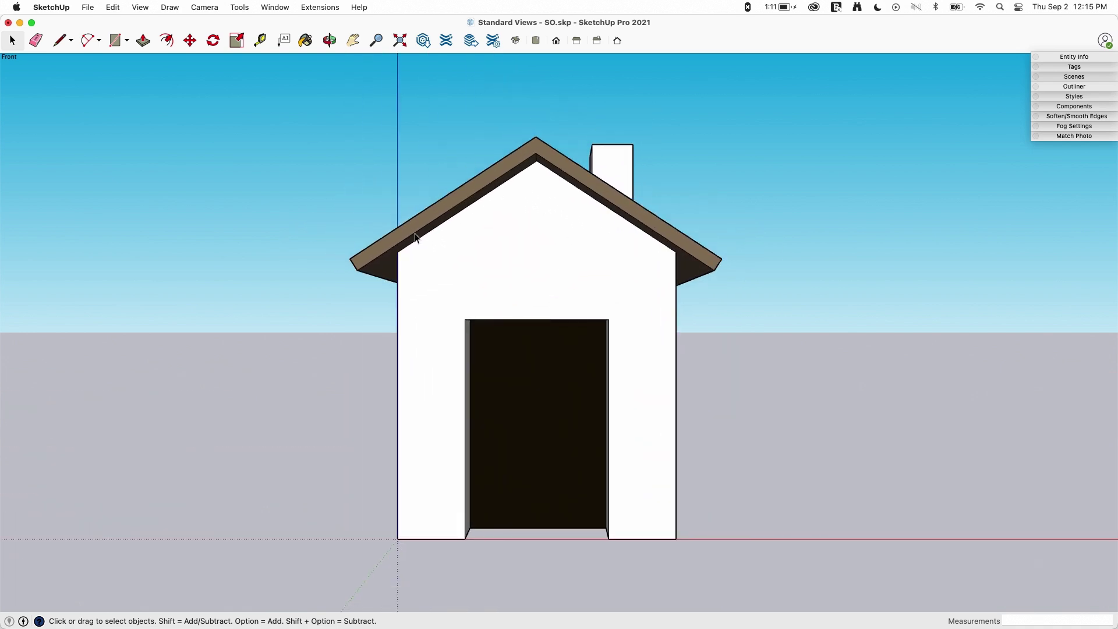
left_click(616, 40)
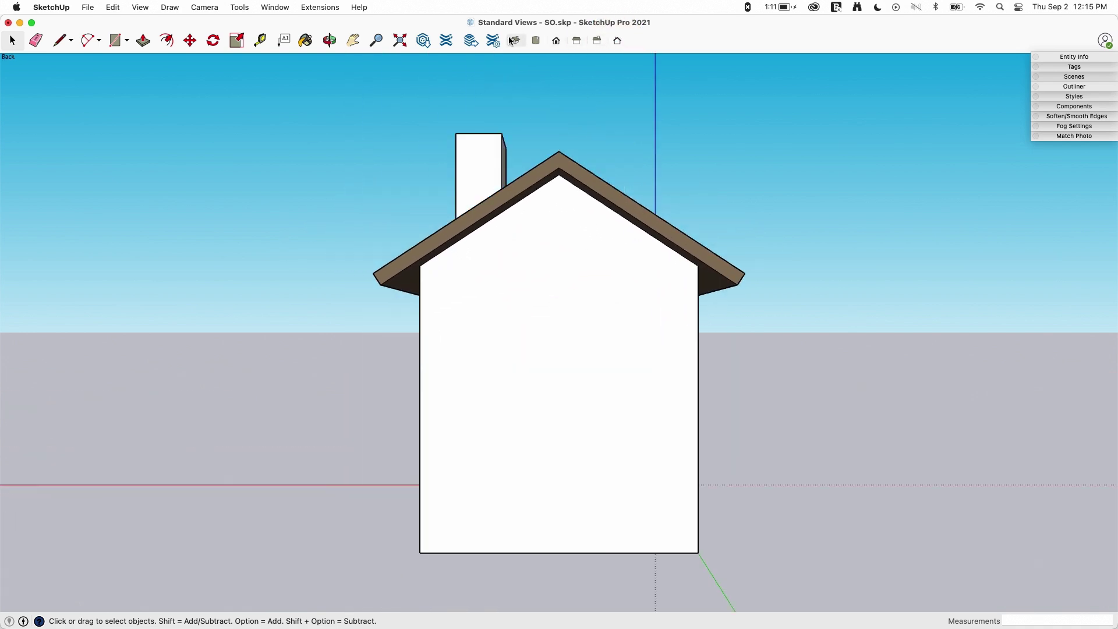
left_click(559, 41)
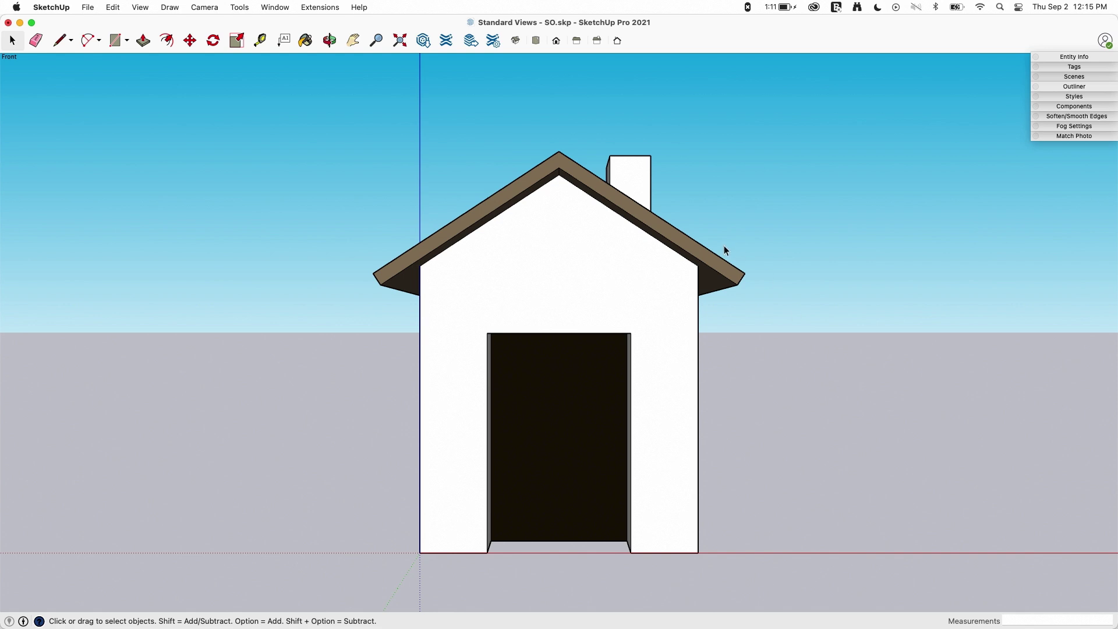
left_click(204, 8)
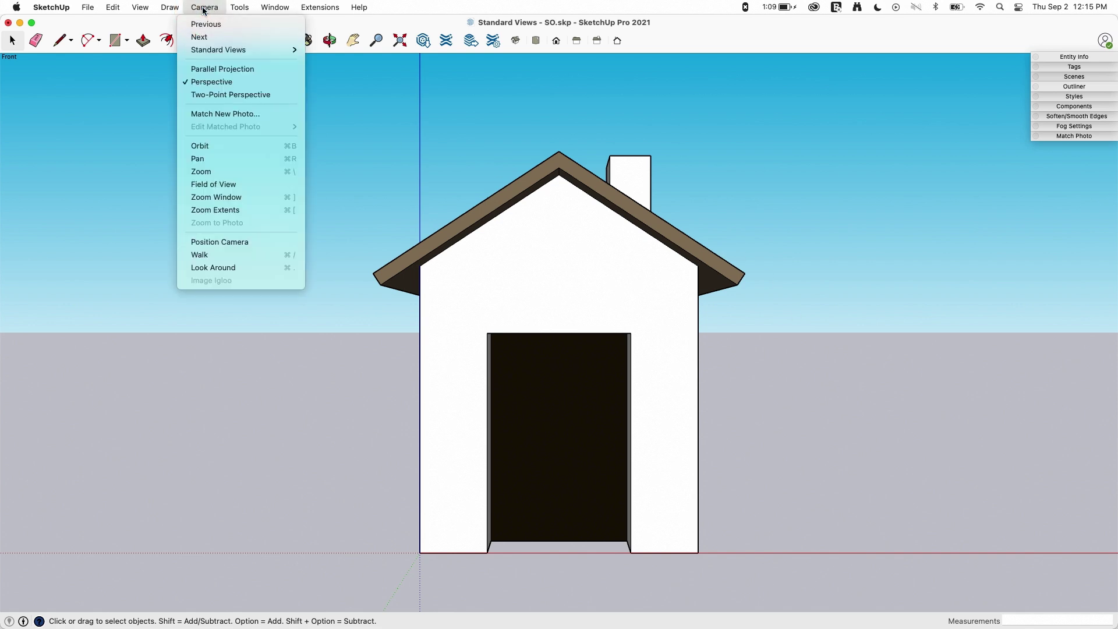
left_click(233, 71)
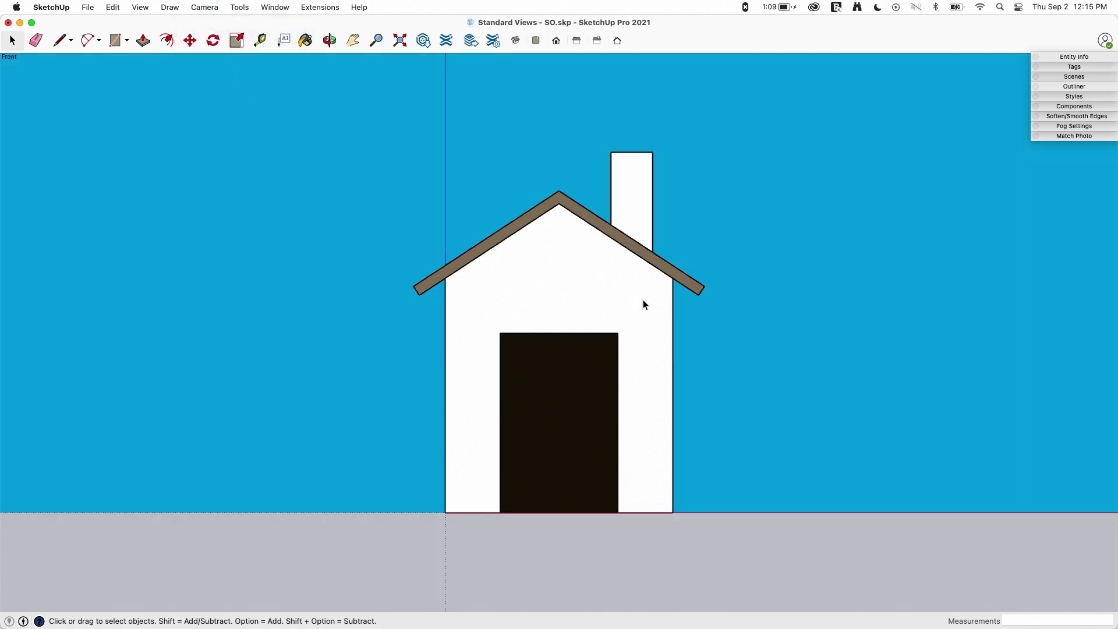
left_click(614, 41)
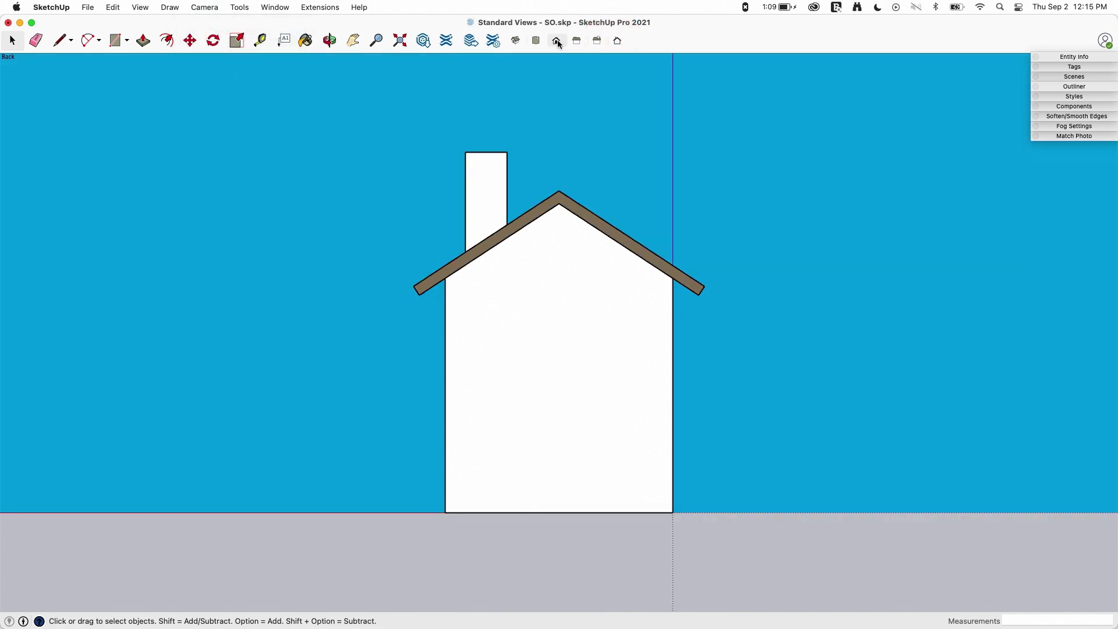
left_click(578, 41)
left_click(619, 41)
left_click(558, 41)
left_click(203, 8)
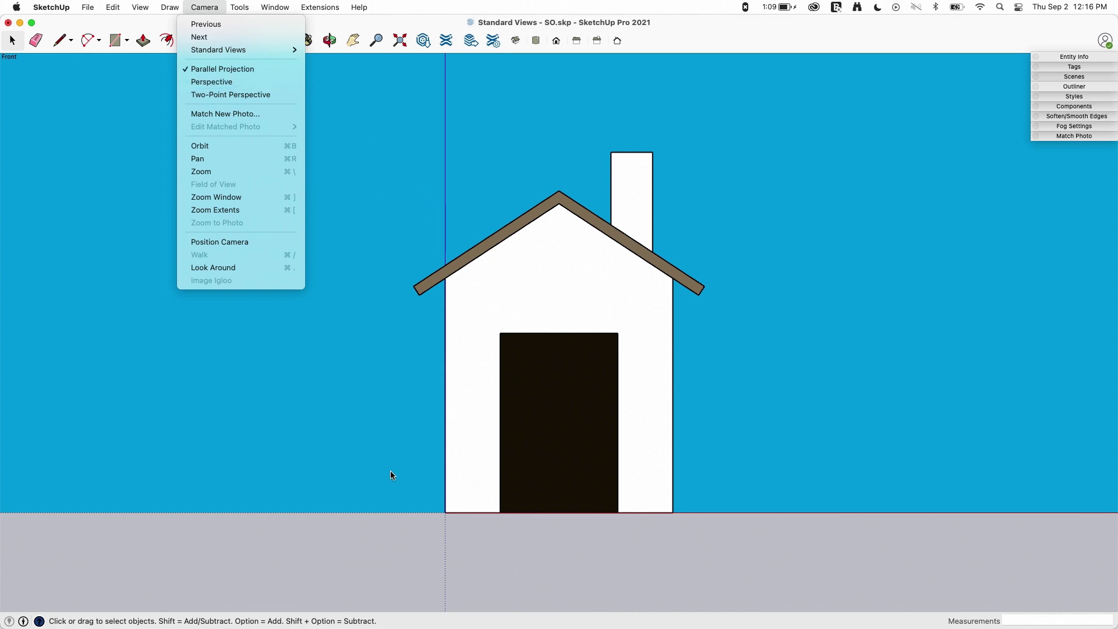
left_click(195, 82)
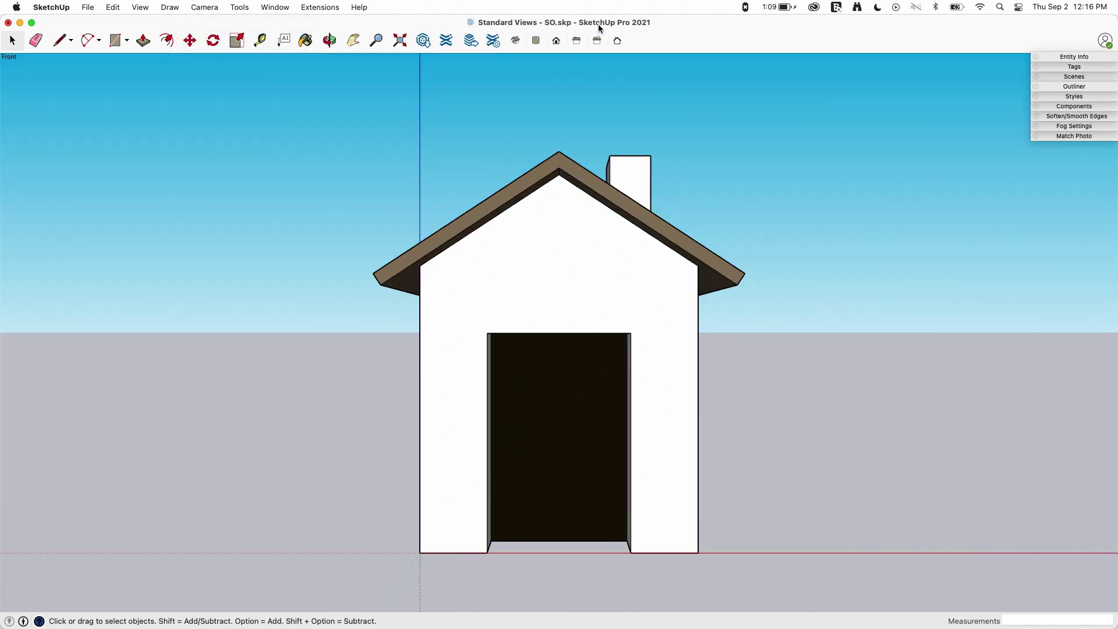
- Cycle through Back, Front, Back, Left and Right views, ending in the Top view
left_click(616, 41)
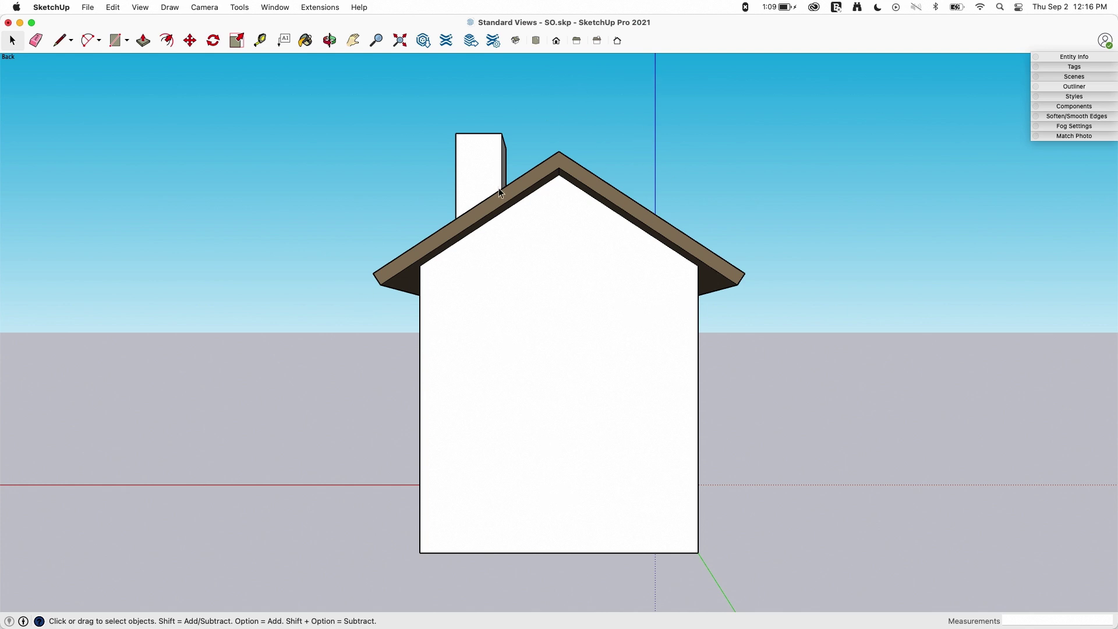
left_click(556, 42)
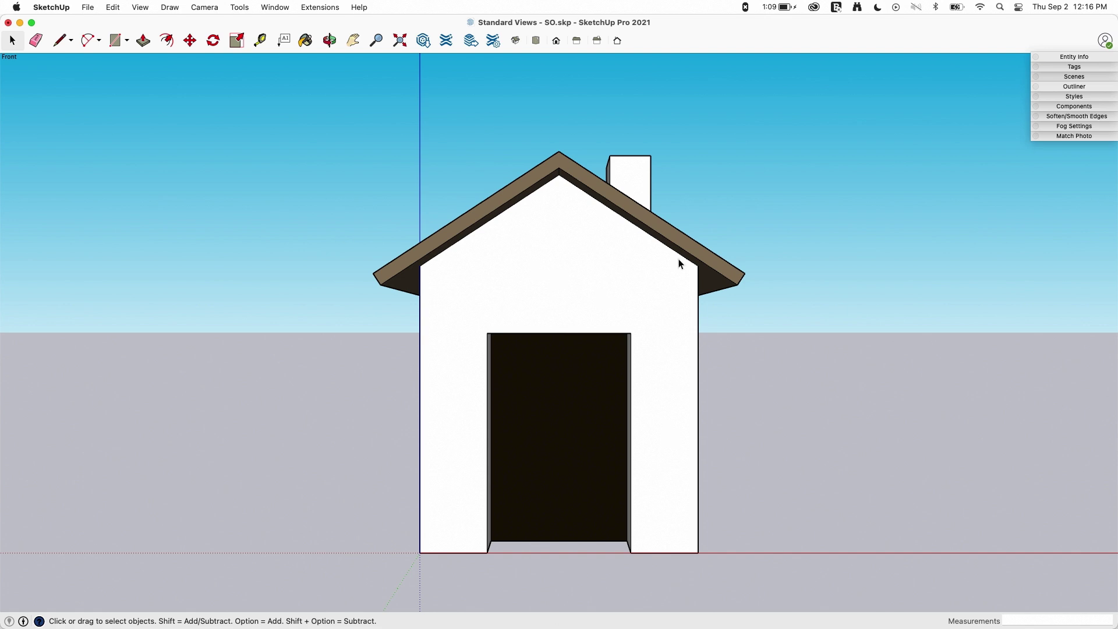
left_click(619, 40)
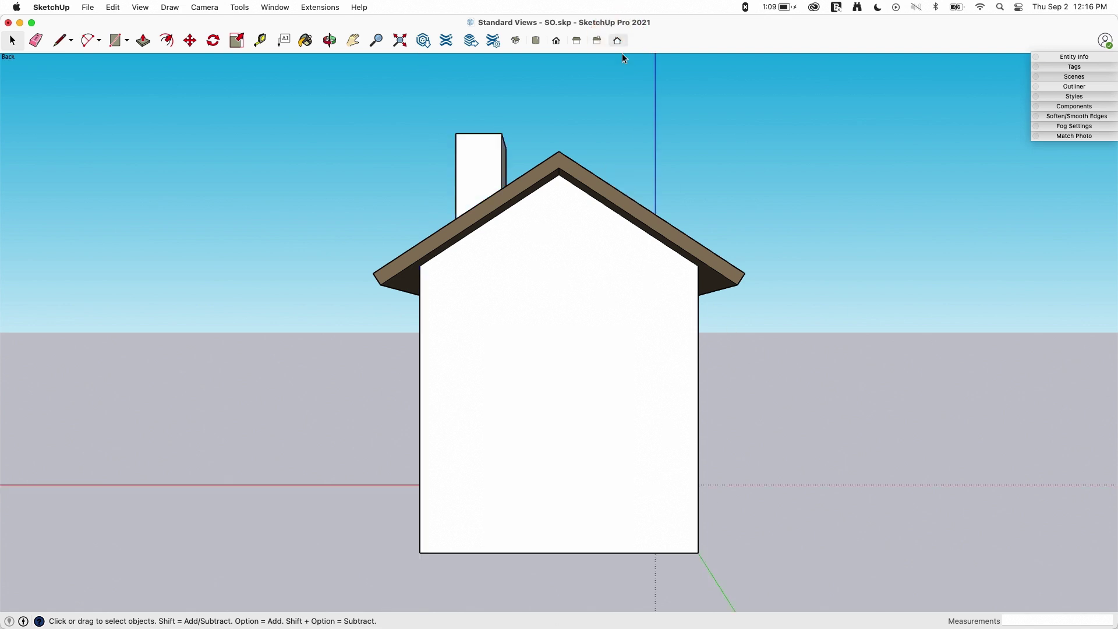
left_click(575, 41)
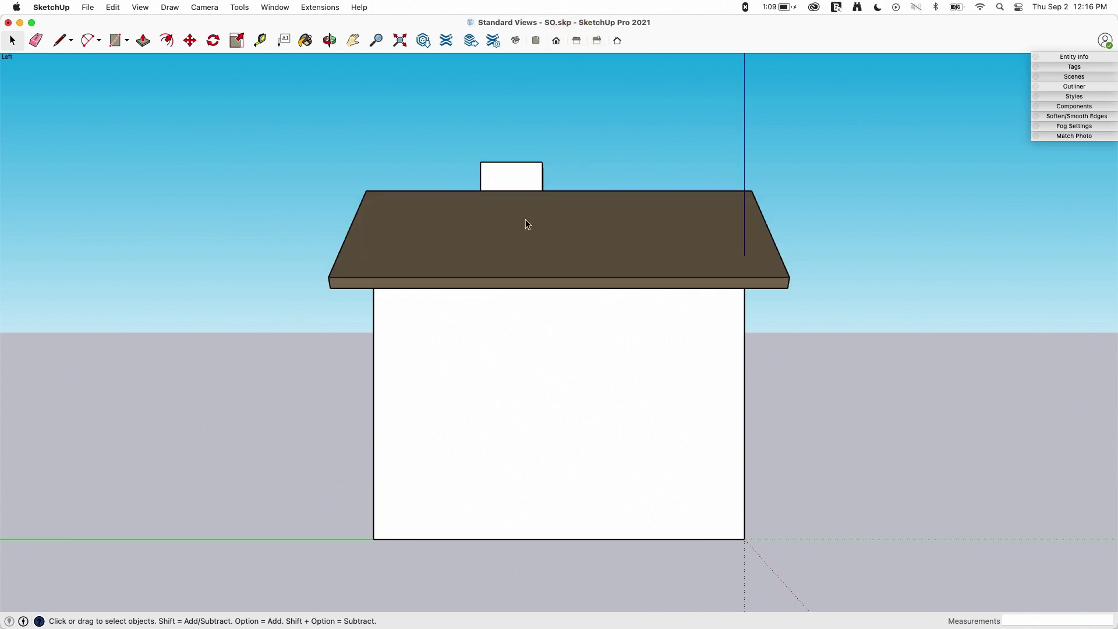
left_click(597, 41)
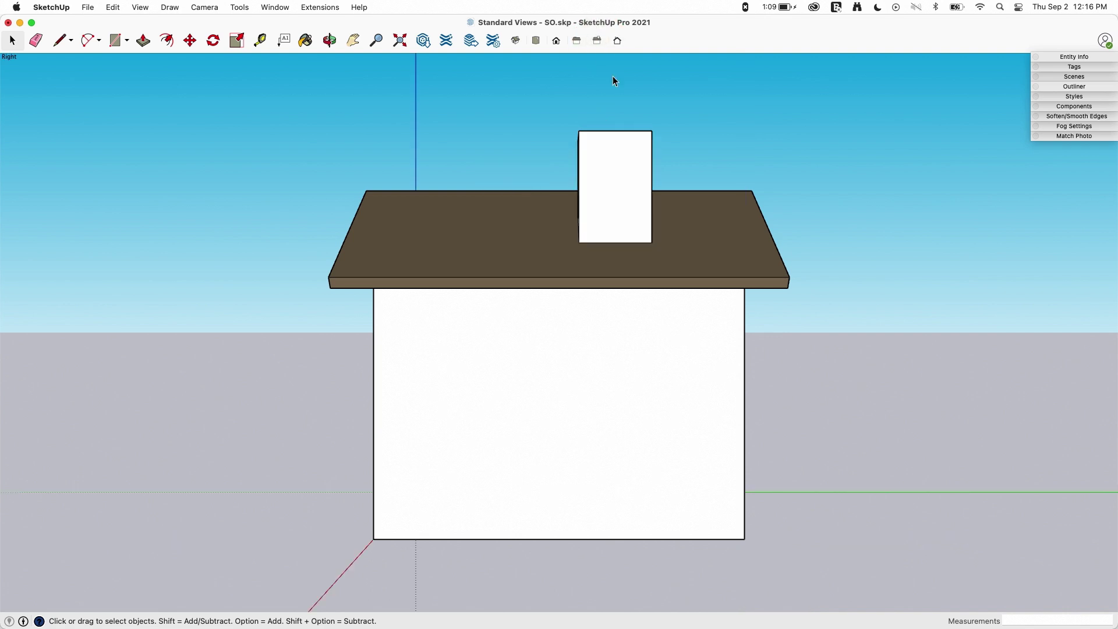
left_click(537, 40)
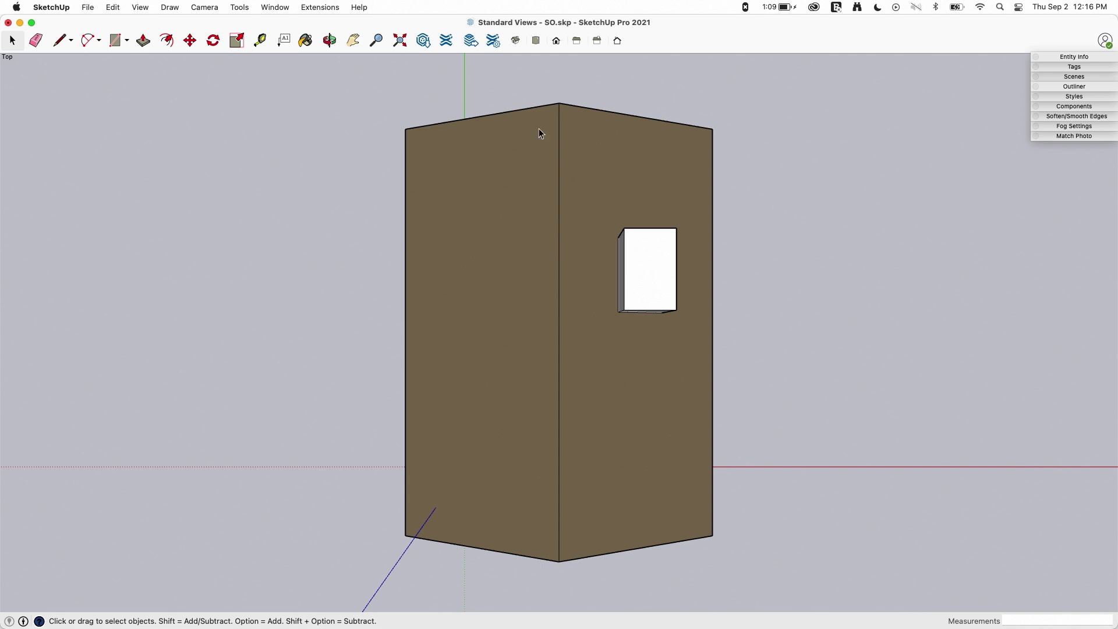
- Set the camera to Parallel Projection after briefly toggling back to Perspective
left_click(169, 7)
left_click(208, 13)
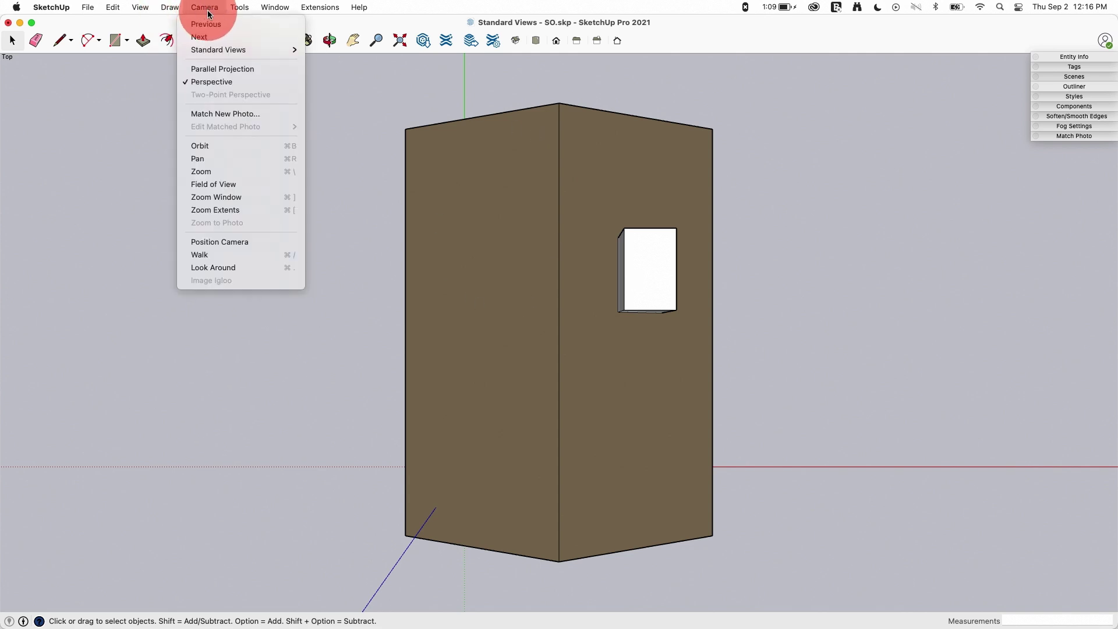
left_click(213, 69)
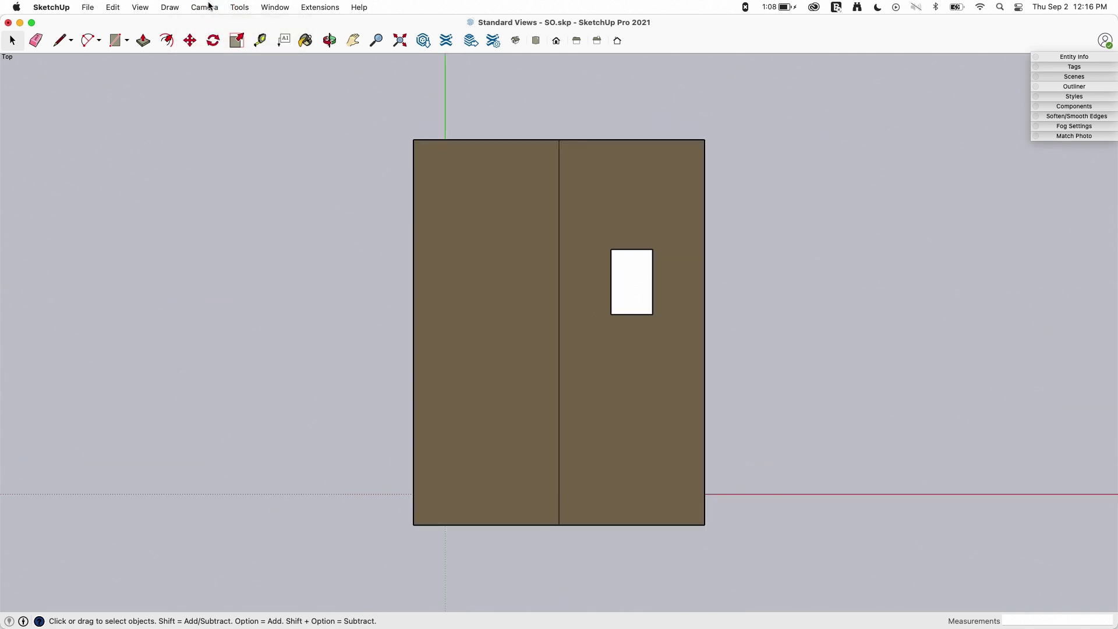
left_click(205, 7)
left_click(211, 81)
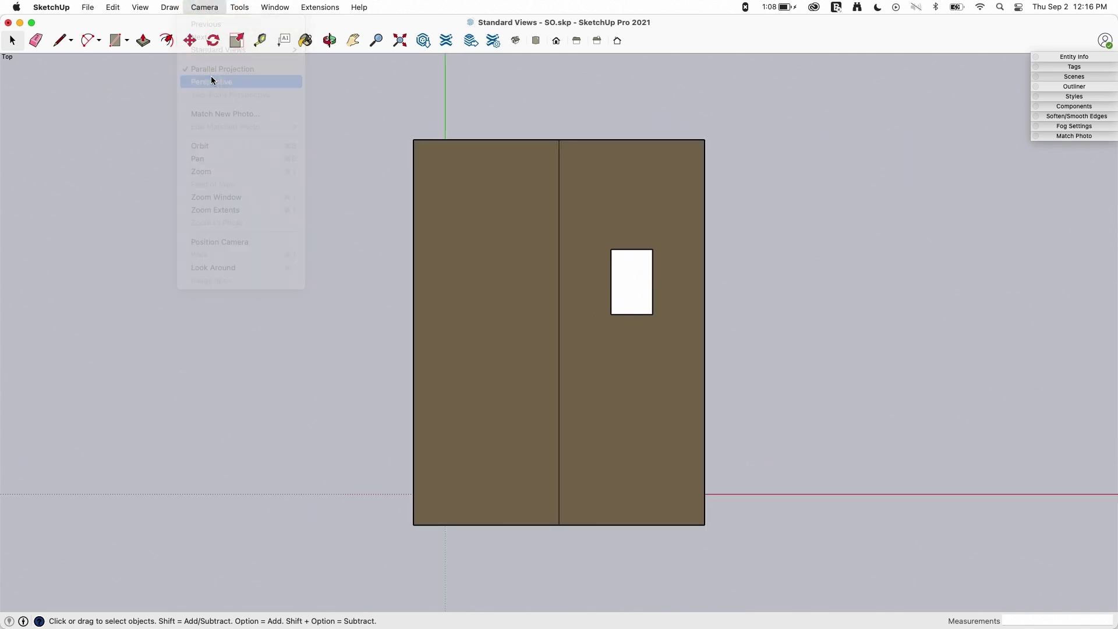
left_click(205, 7)
left_click(202, 70)
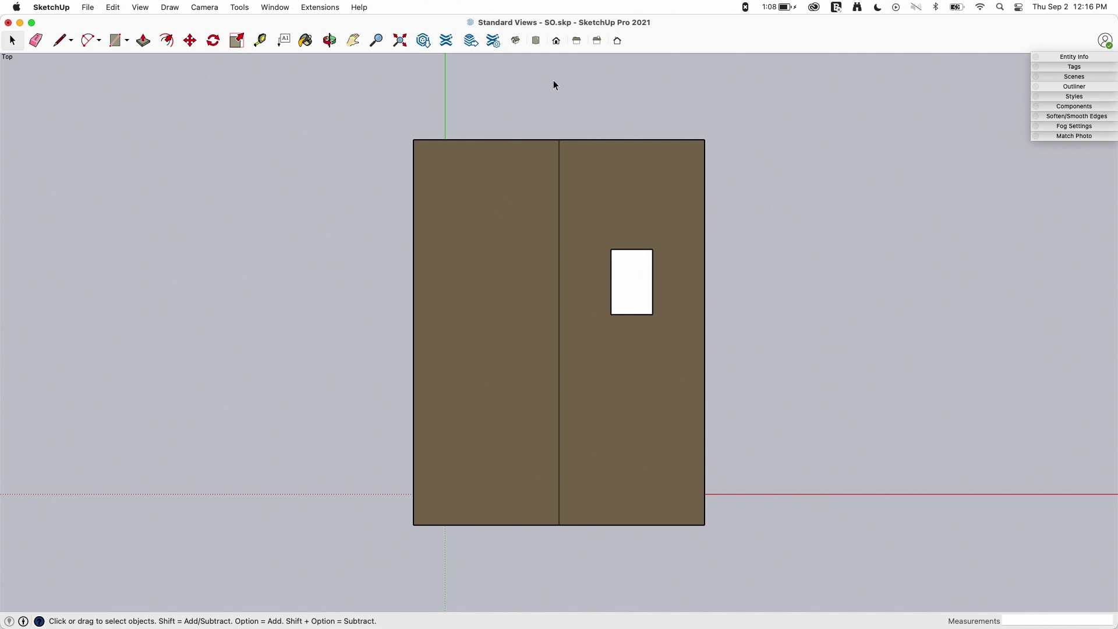
- Show the flat Front and Right elevations, then the Top view
left_click(557, 40)
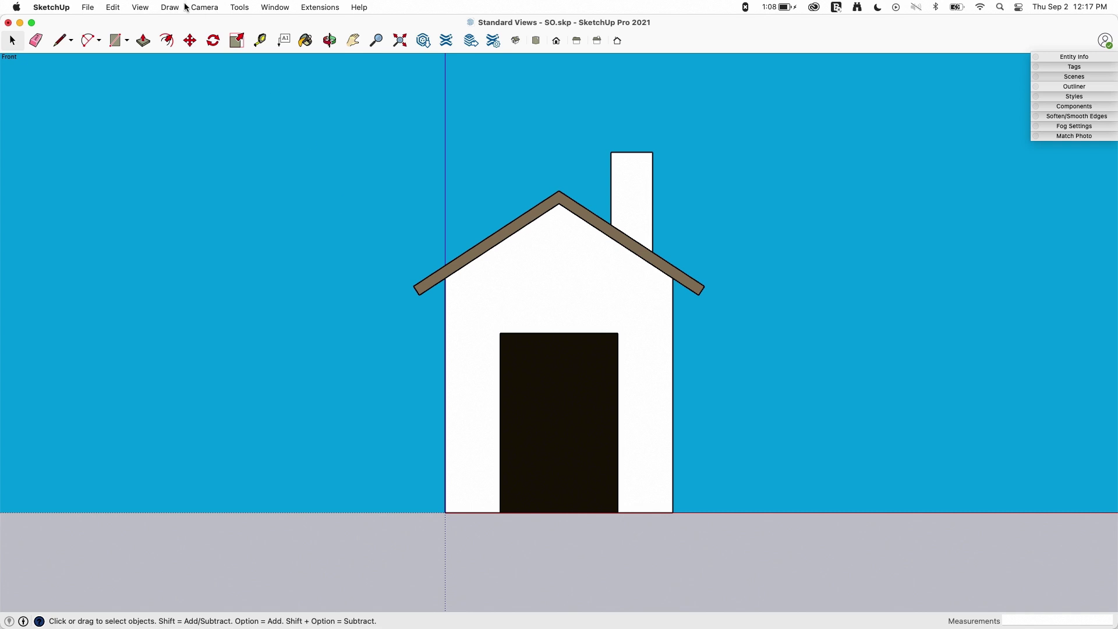
left_click(203, 7)
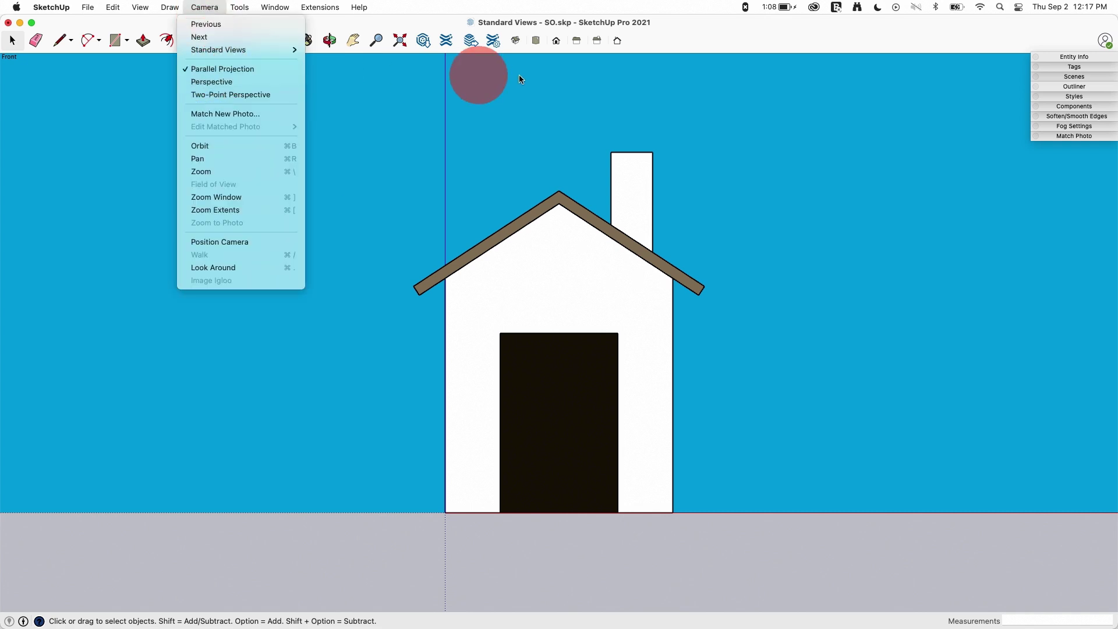
left_click(579, 39)
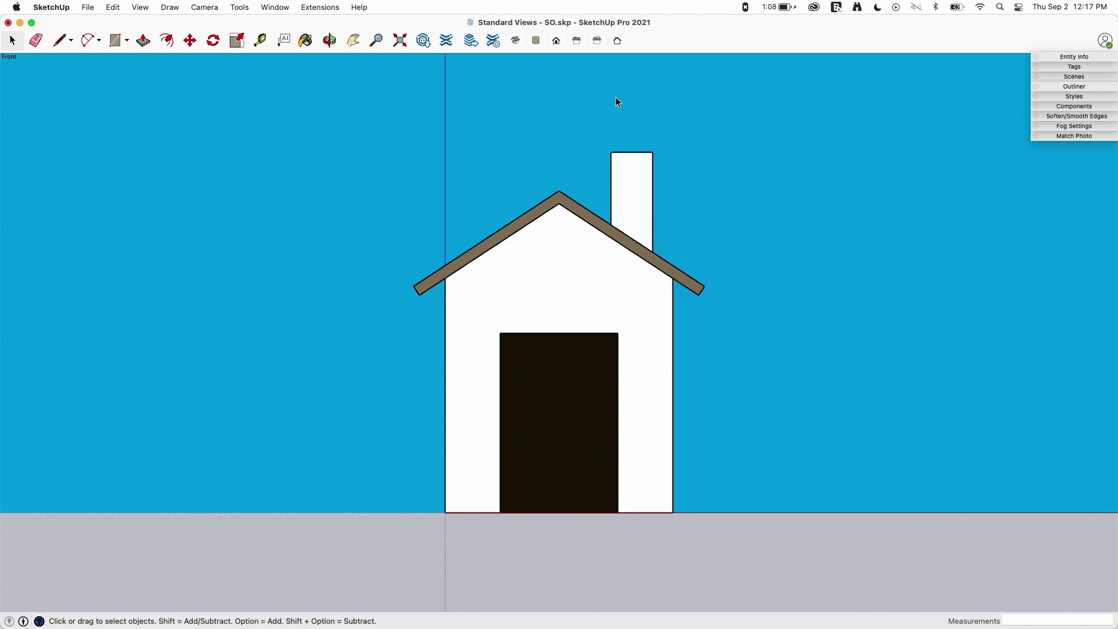
left_click(598, 41)
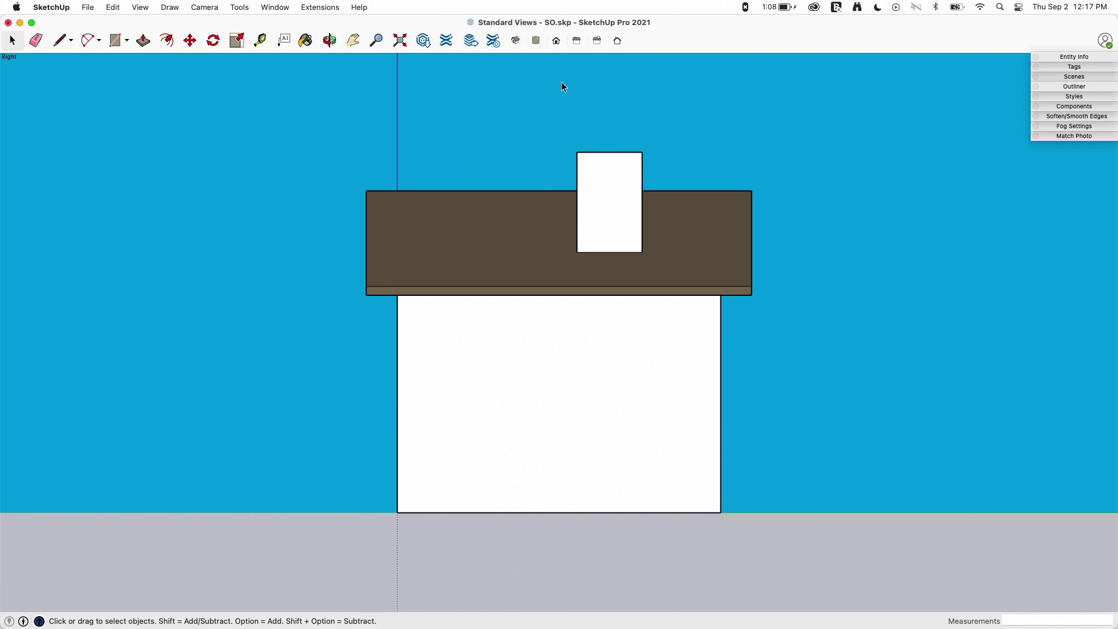
left_click(536, 41)
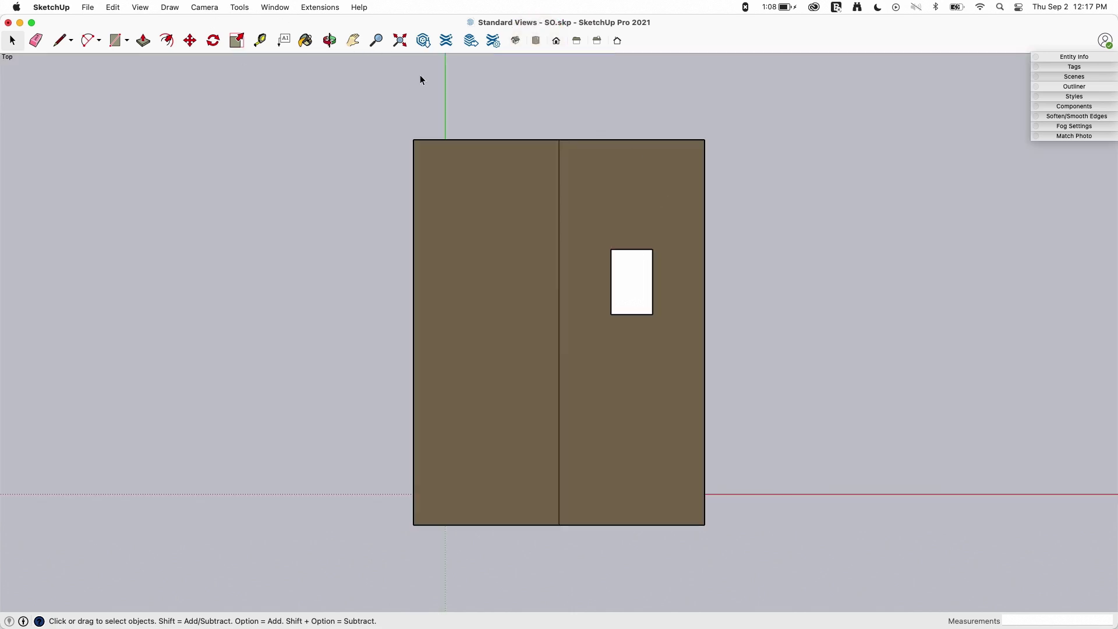
- Return the camera to Perspective, zoom the model, and switch to the Iso view
left_click_drag(204, 7, 209, 85)
middle_click_drag(611, 376, 524, 212)
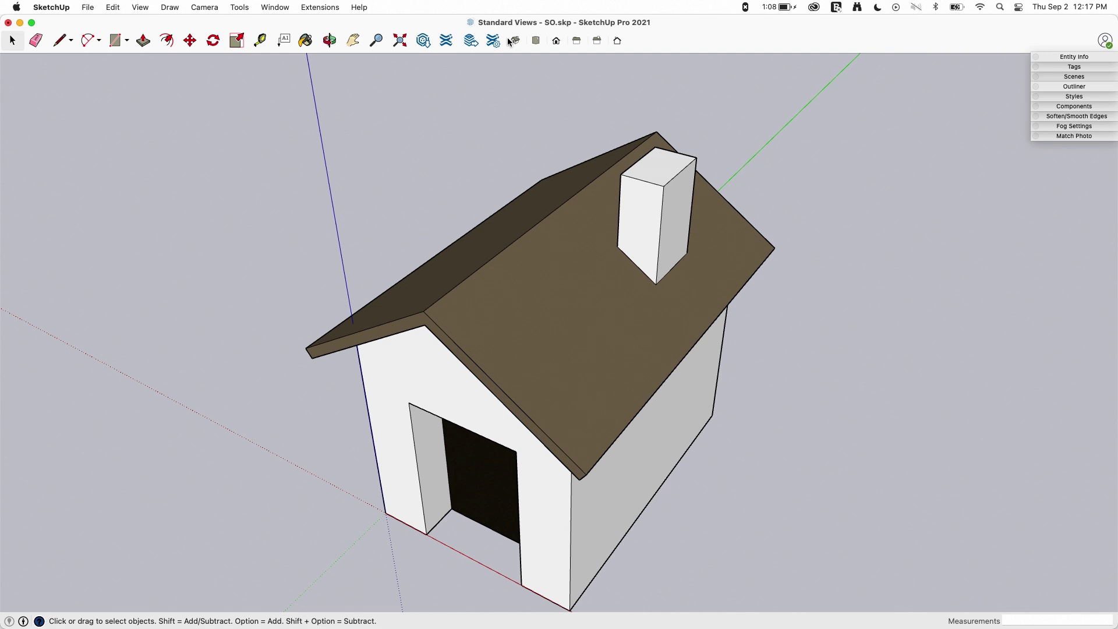
scroll(576, 249, "down", 2)
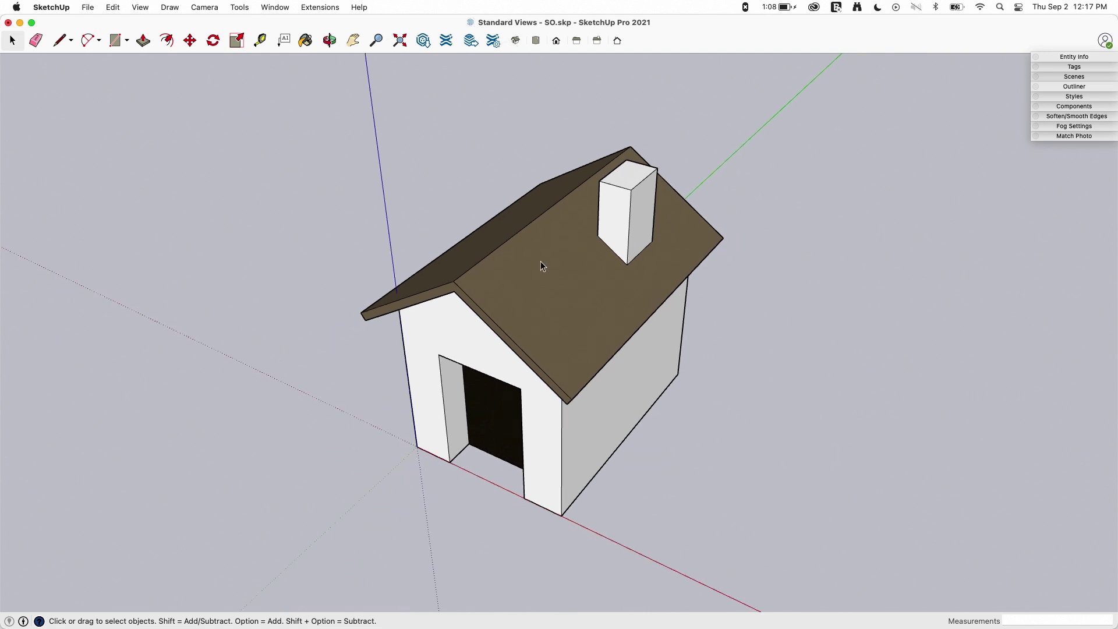
scroll(542, 262, "up", 2)
scroll(559, 310, "down", 1)
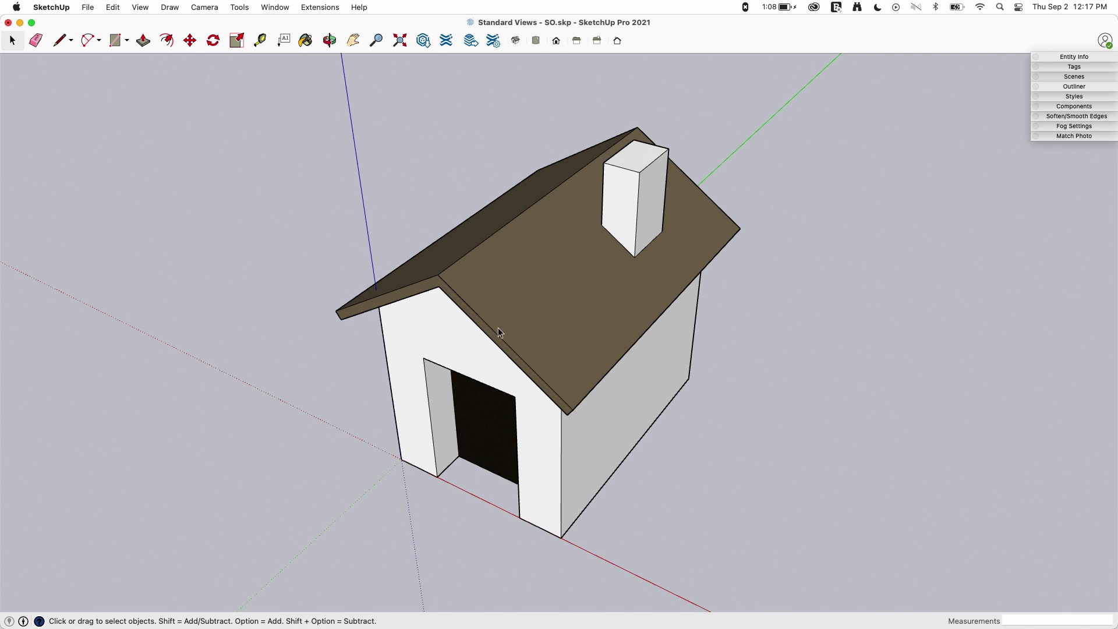
left_click(515, 40)
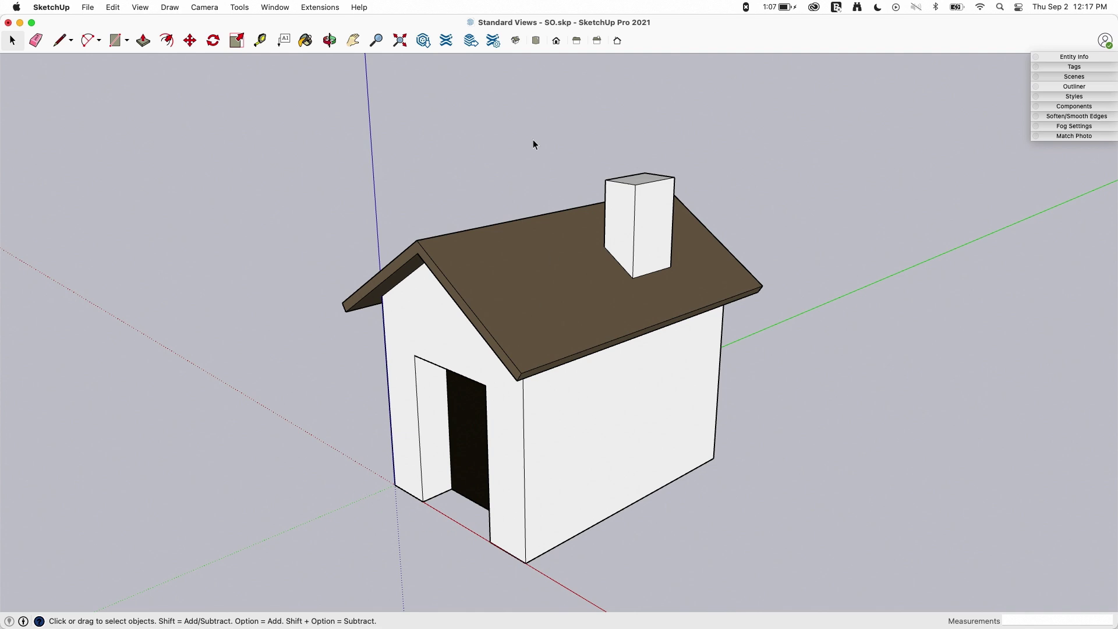
- Orbit to roof-facing and chimney-left angles, snapping back to Iso between orbits
left_click(515, 40)
middle_click_drag(271, 301, 718, 354)
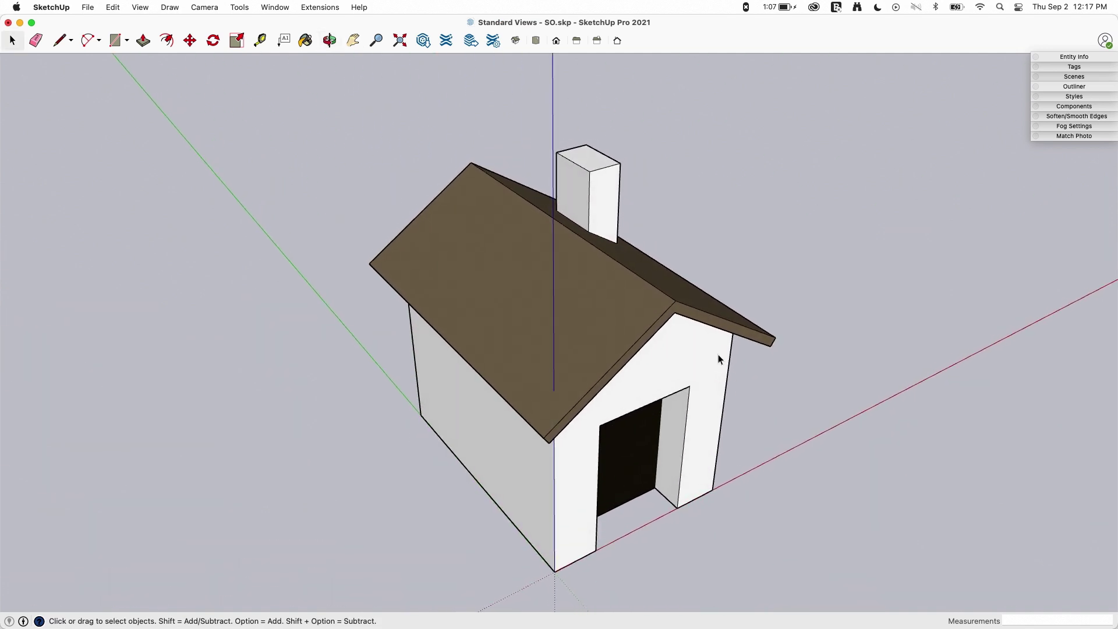
left_click(516, 40)
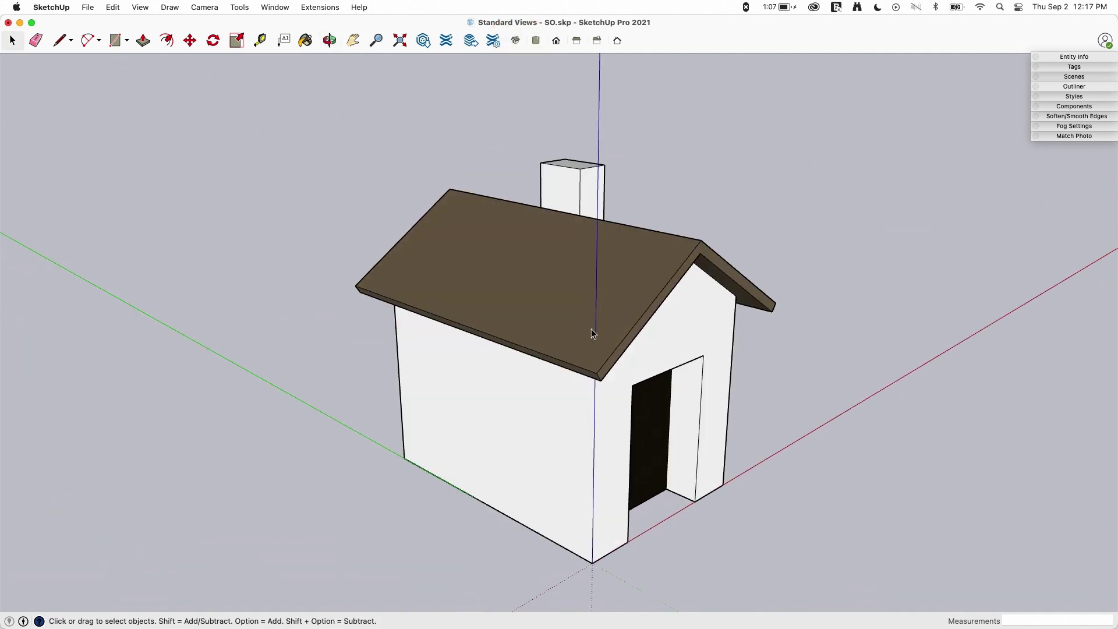
middle_click_drag(167, 242, 525, 84)
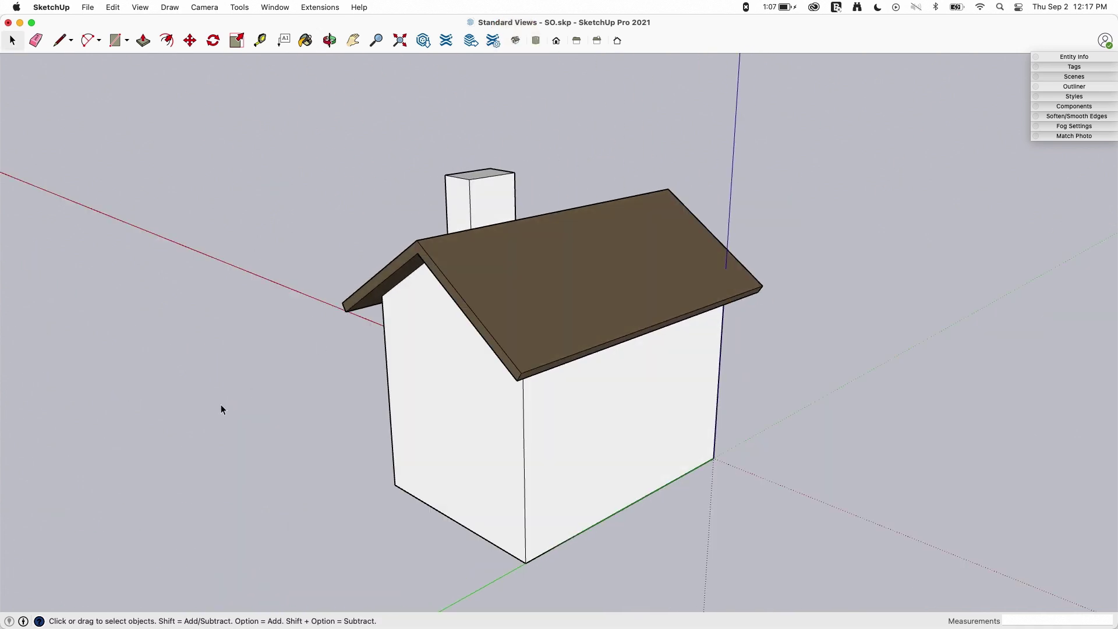
middle_click_drag(220, 407, 669, 427)
left_click(514, 41)
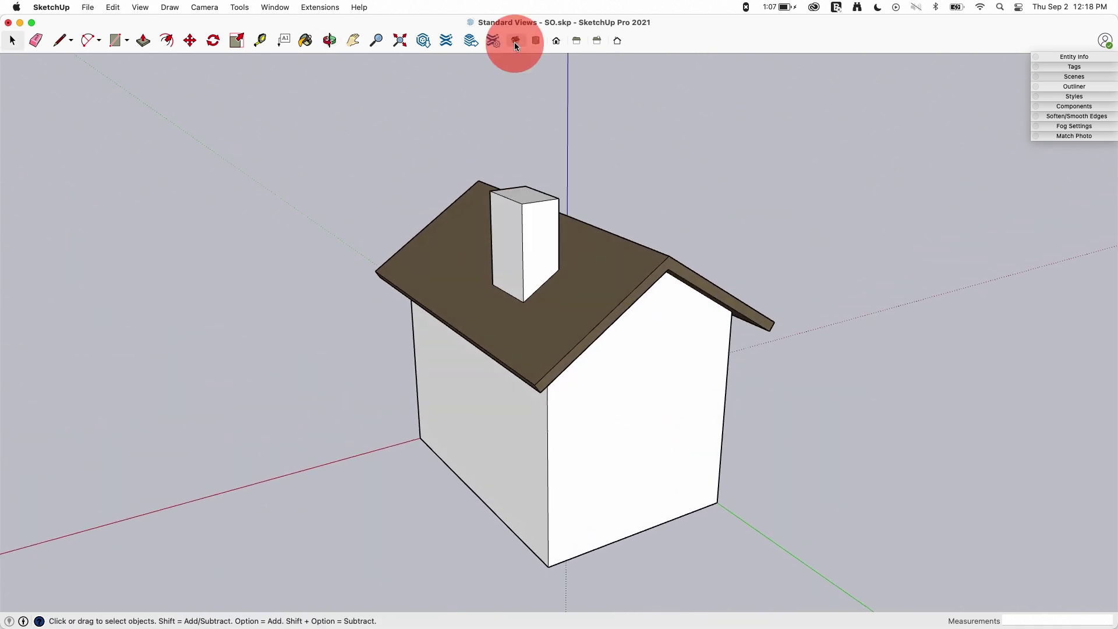
- Orbit to below, above and side angles, returning to the Iso view after each
middle_click_drag(531, 572, 28, 236)
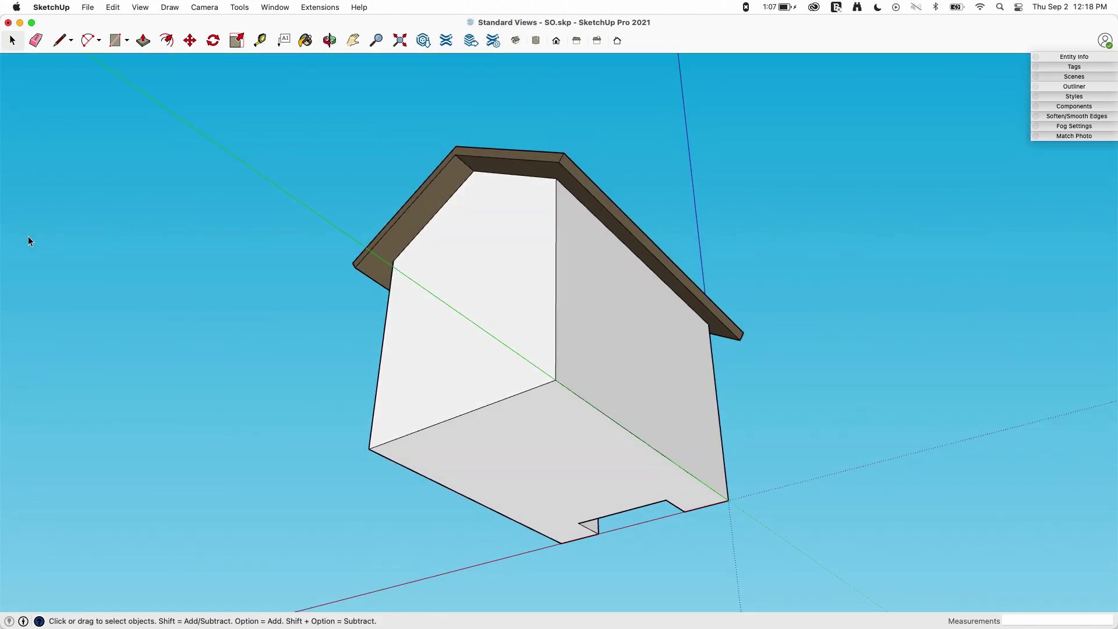
left_click(516, 41)
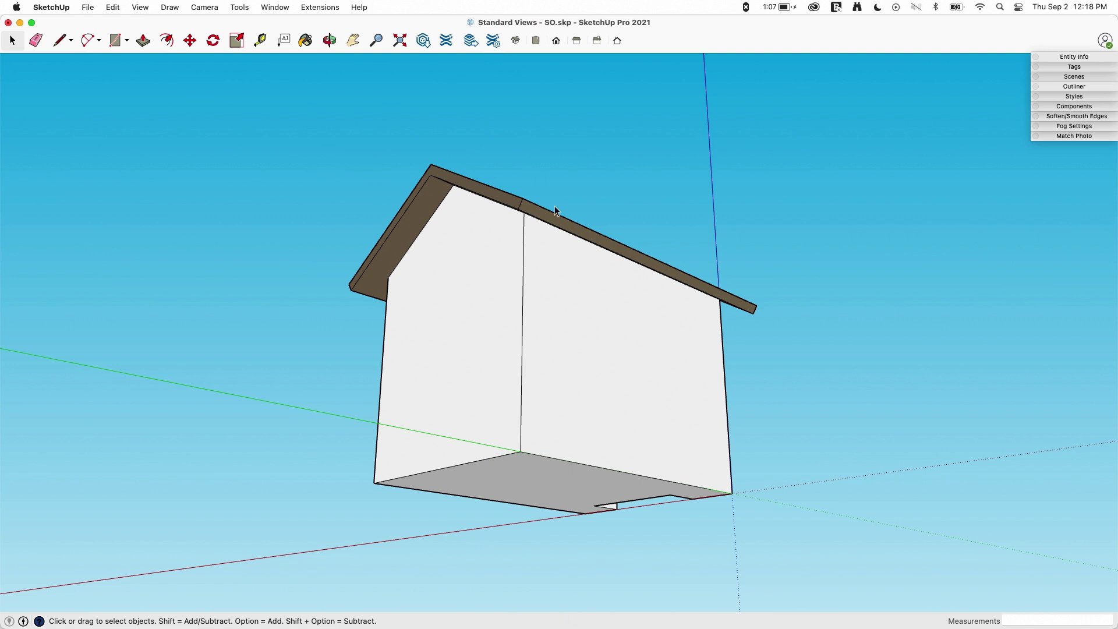
middle_click_drag(859, 166, 640, 349)
left_click(517, 40)
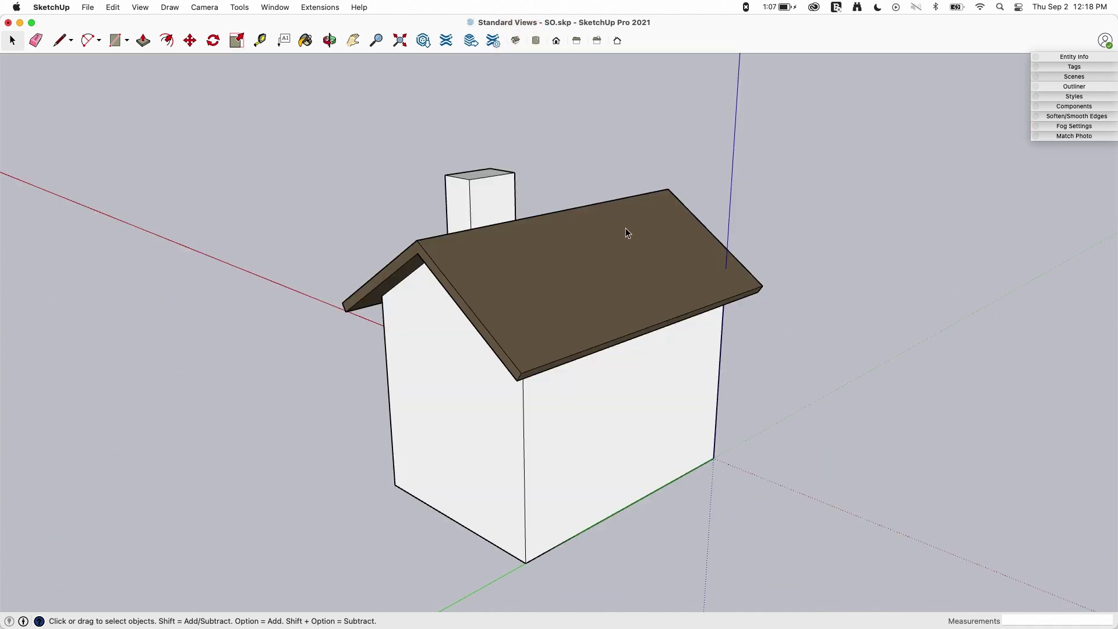
middle_click_drag(626, 233, 554, 145)
left_click(516, 41)
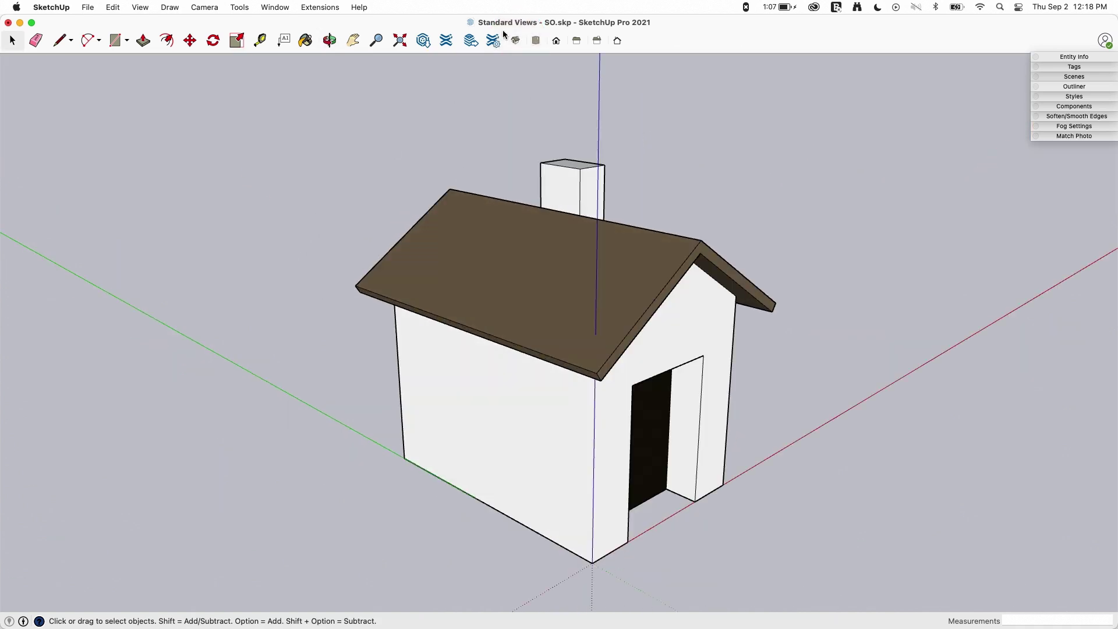
middle_click_drag(739, 198, 411, 332)
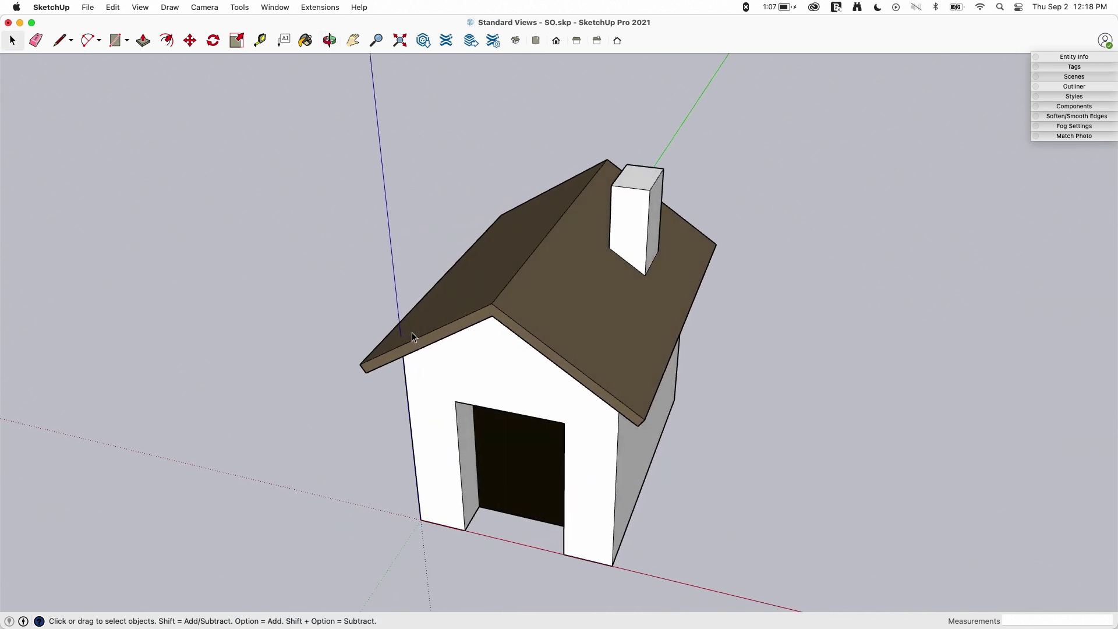
left_click(516, 41)
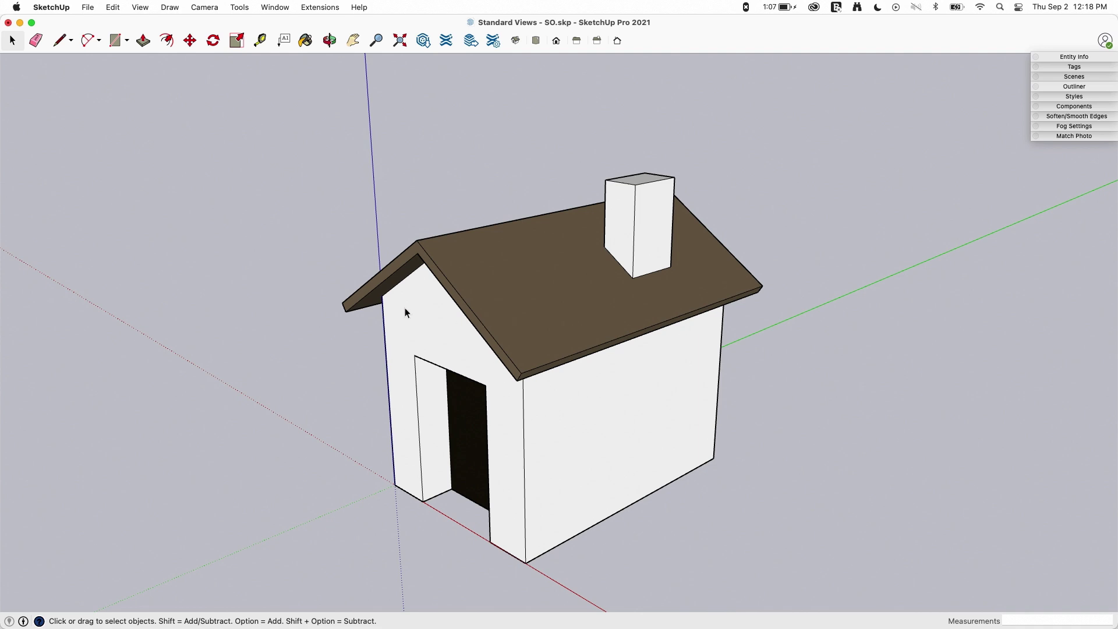
- Orbit to a raised three-quarter view, switch to Front, and zoom in and out
middle_click_drag(392, 462, 512, 366)
scroll(395, 279, "up", 3)
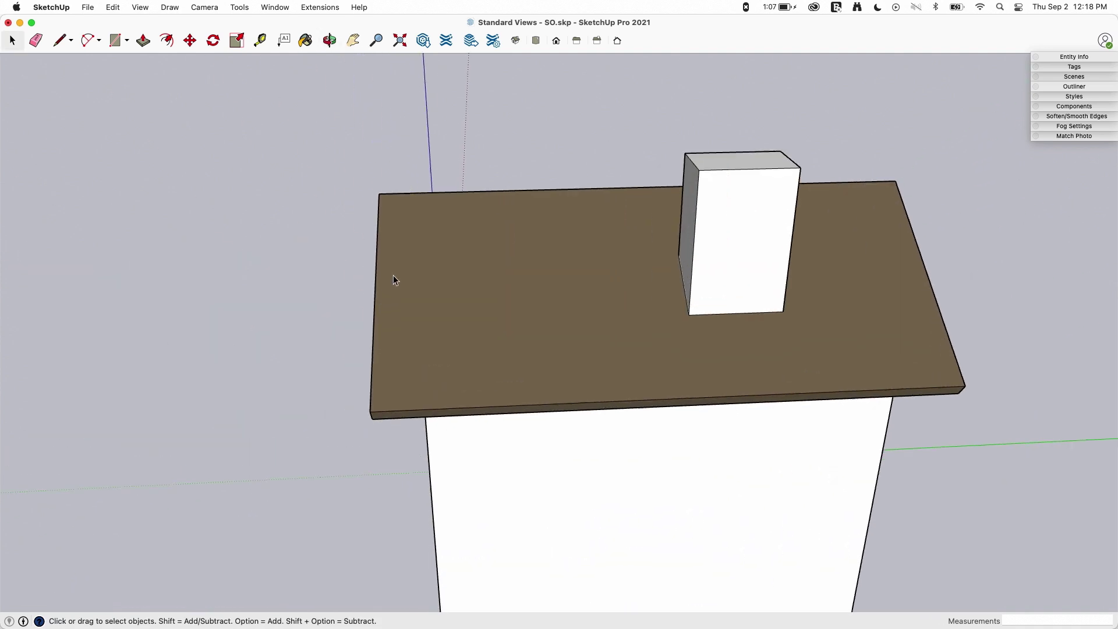
middle_click_drag(393, 278, 560, 267)
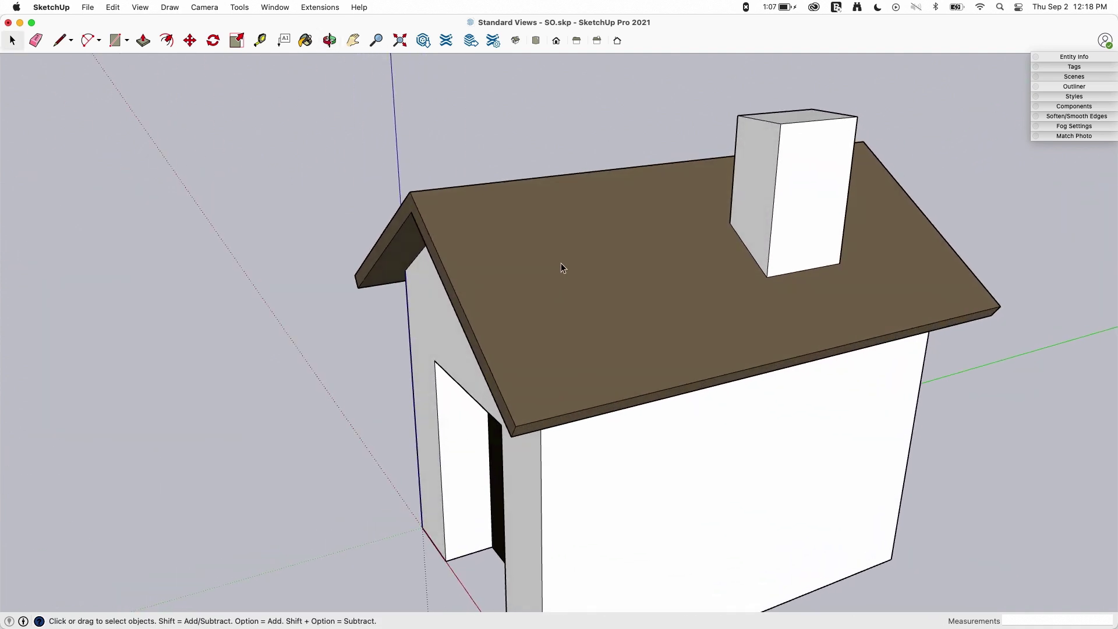
left_click(556, 41)
scroll(530, 215, "down", 5)
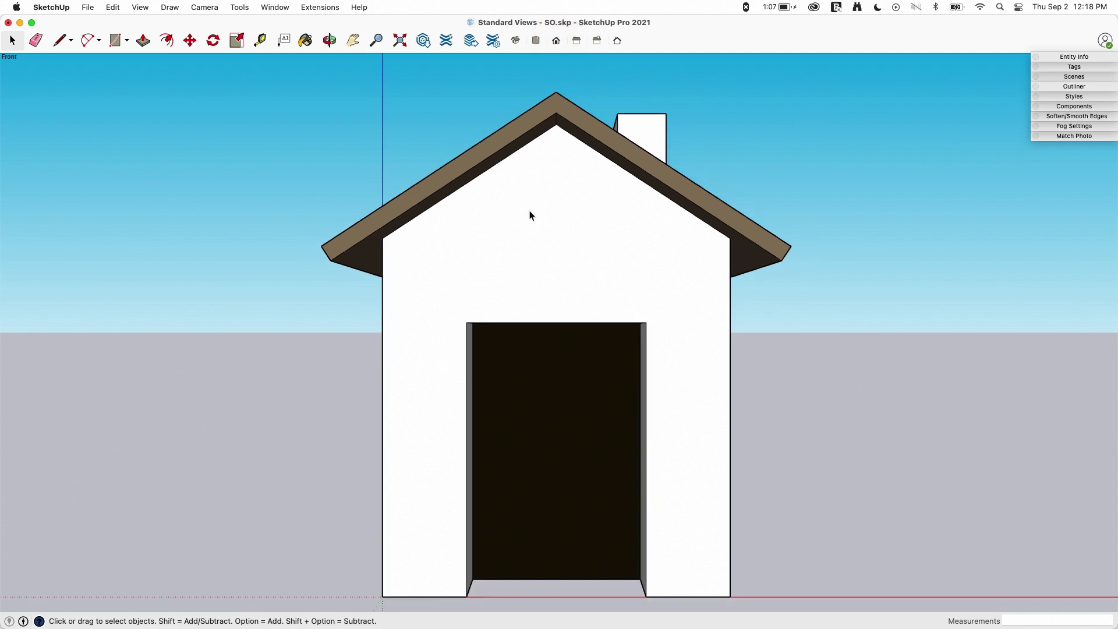
scroll(529, 214, "up", 3)
scroll(529, 214, "down", 1)
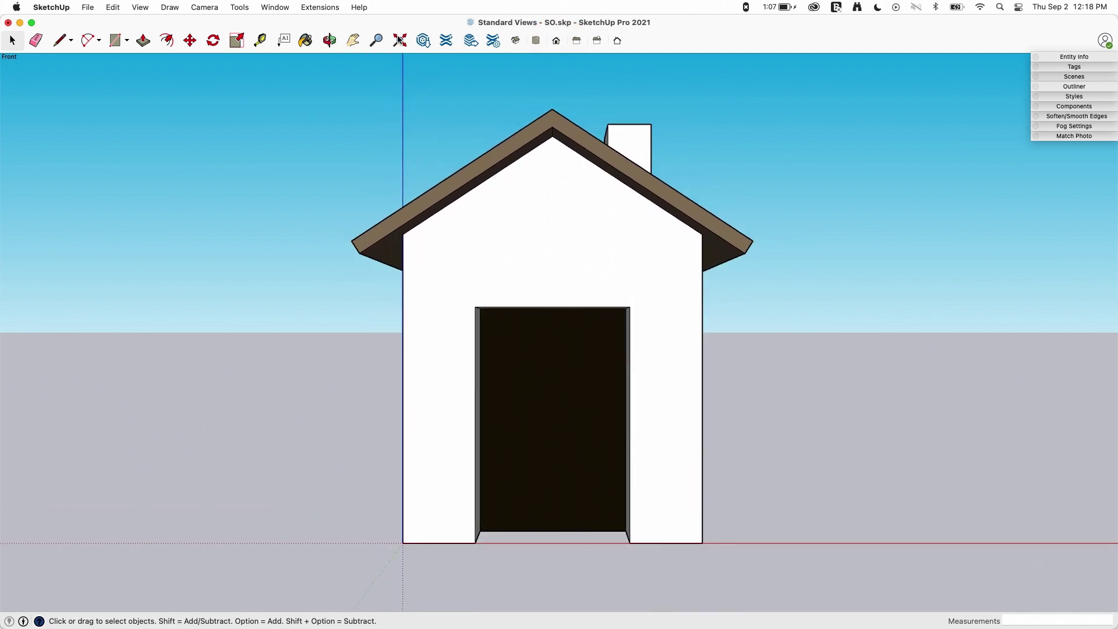
scroll(520, 208, "up", 2)
scroll(518, 256, "down", 3)
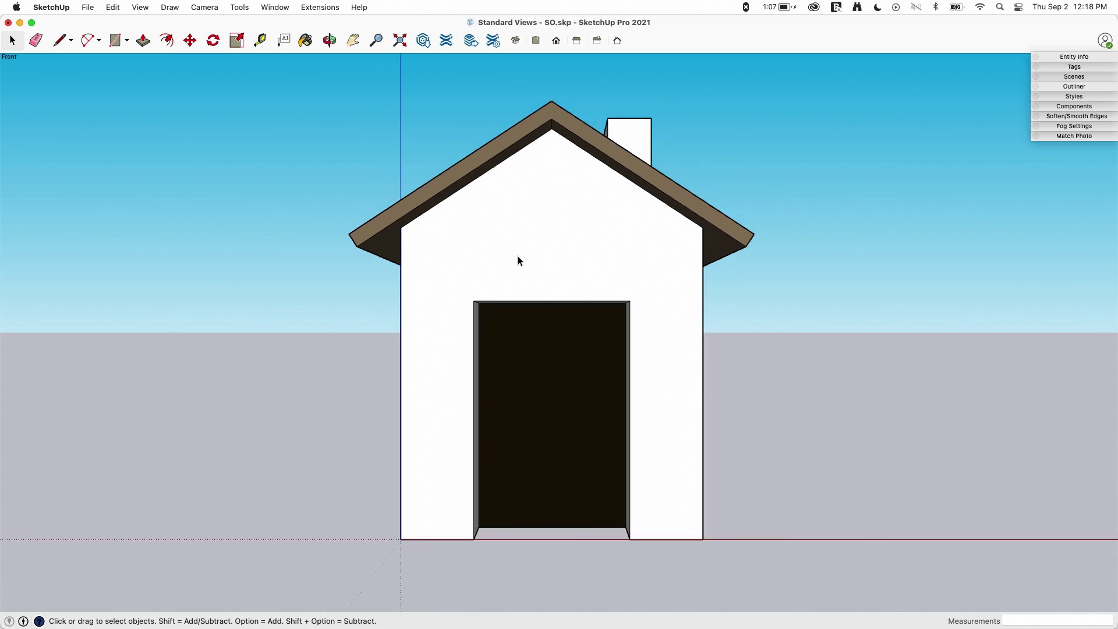
scroll(519, 255, "up", 1)
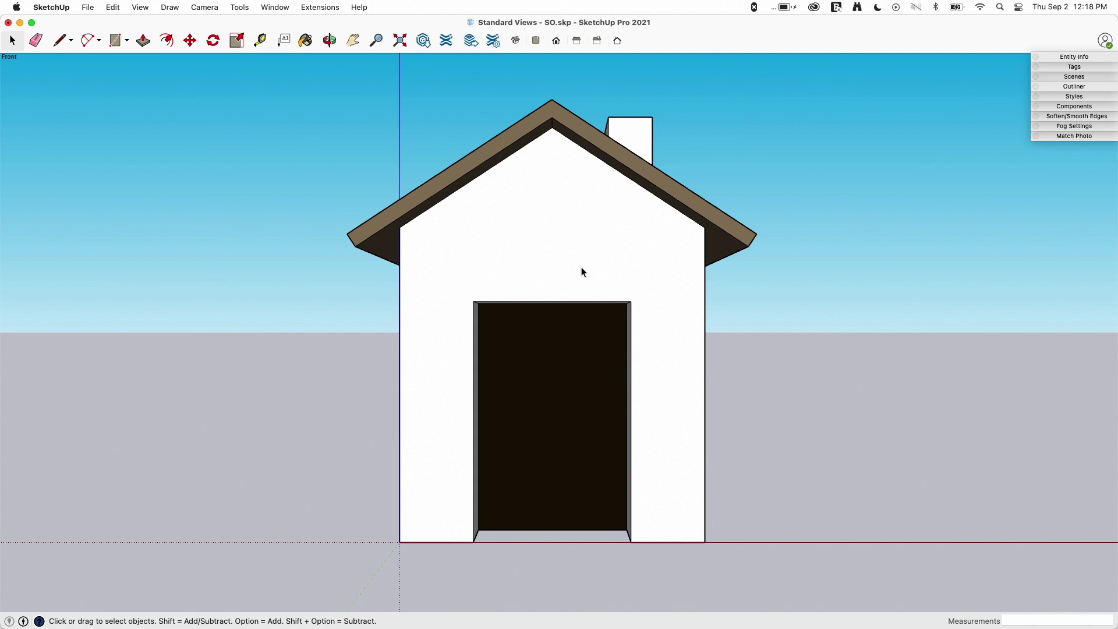
- Cycle through Right, Front, Back and Left views, ending back on Front
left_click(598, 41)
left_click(556, 41)
left_click(599, 41)
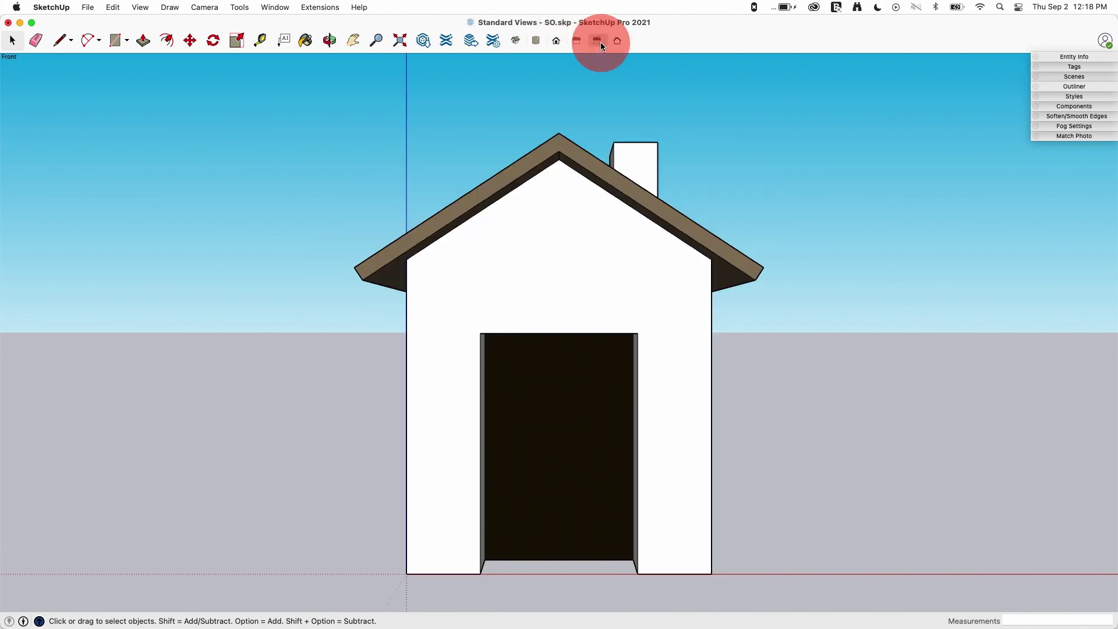
left_click(618, 40)
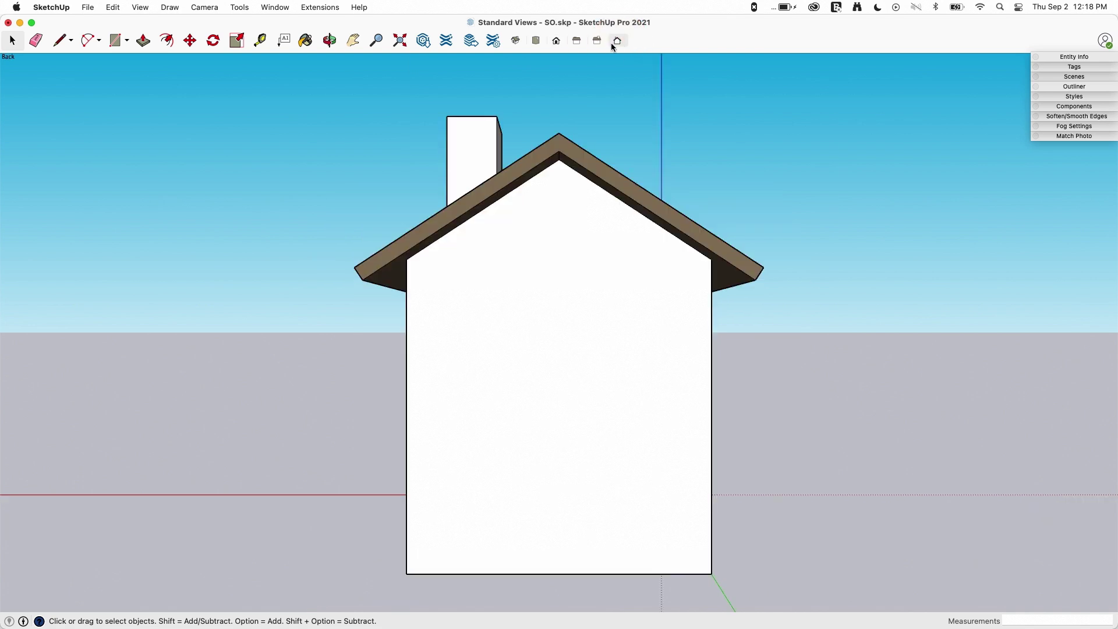
left_click(576, 41)
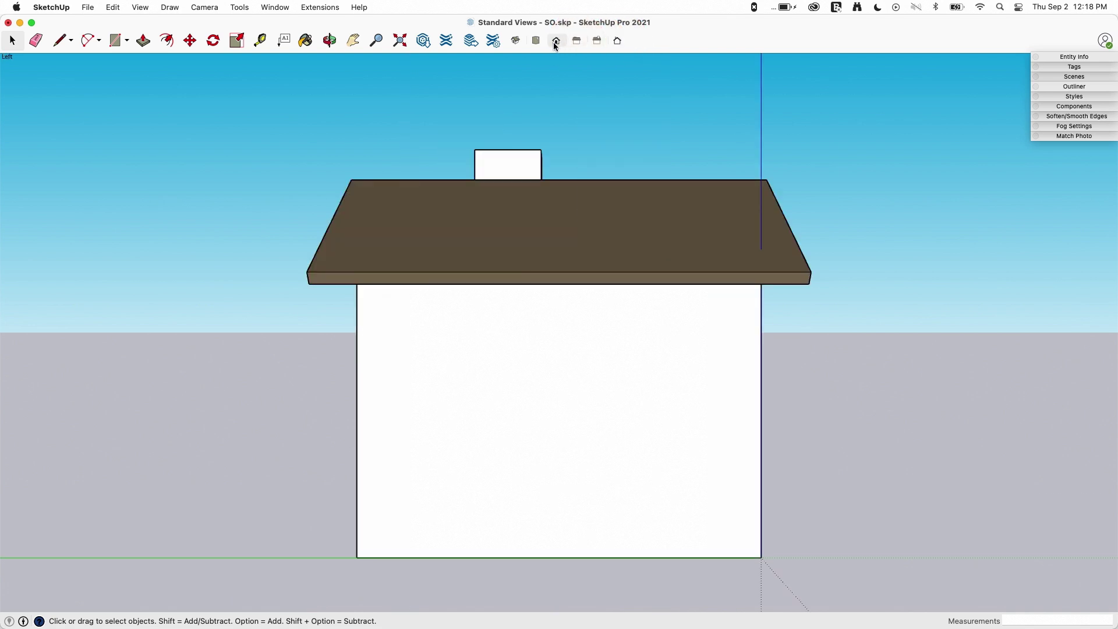
left_click(555, 42)
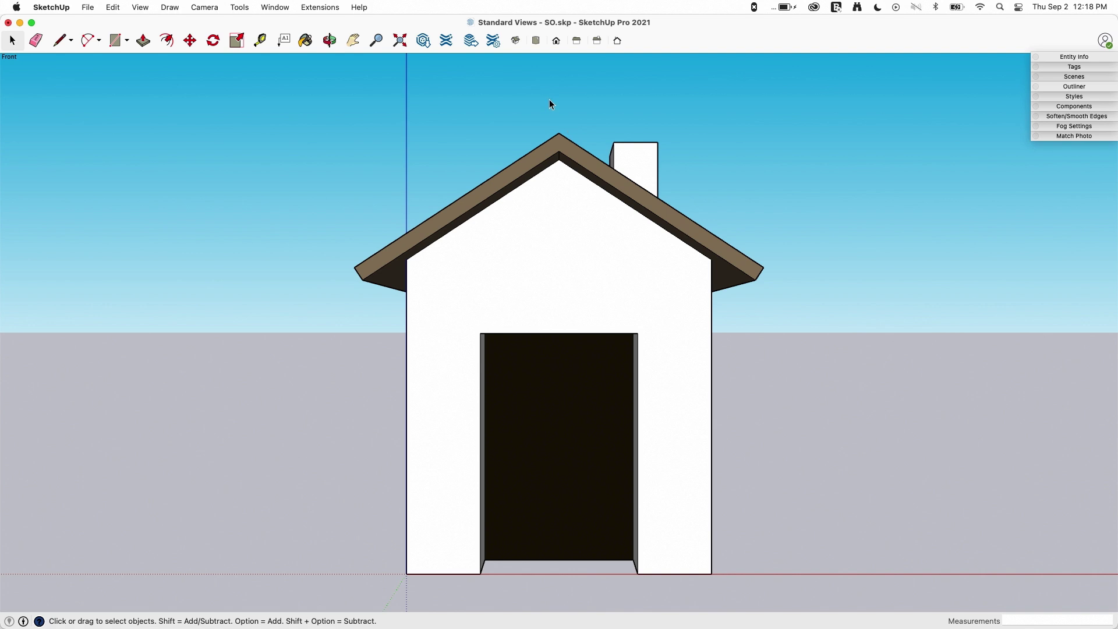
- Switch the camera to Parallel Projection
left_click(177, 7)
left_click(196, 8)
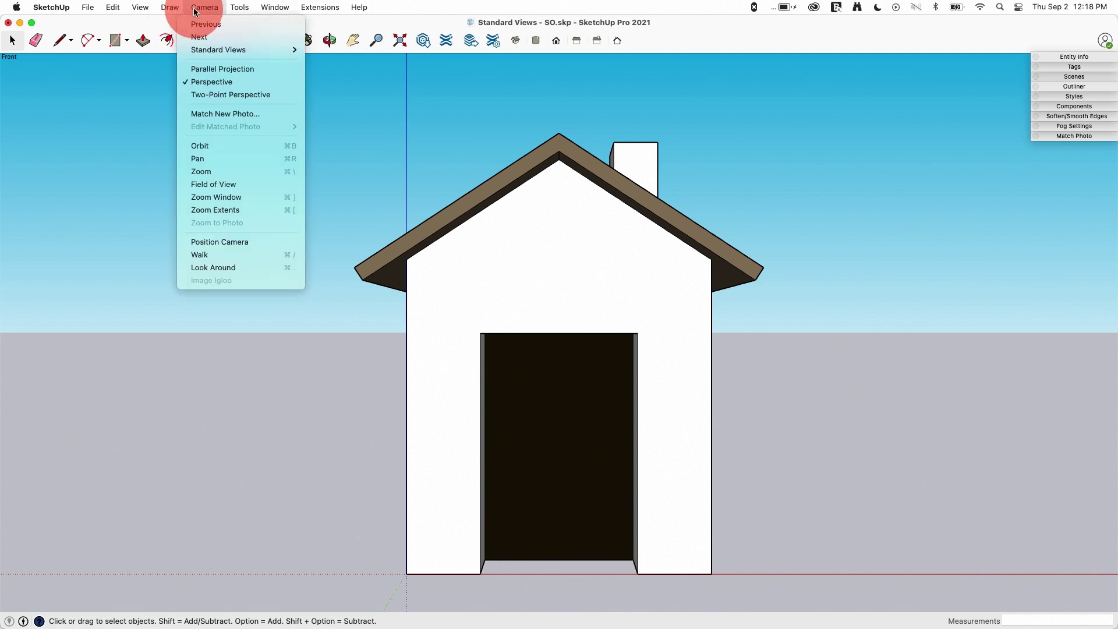
left_click(209, 68)
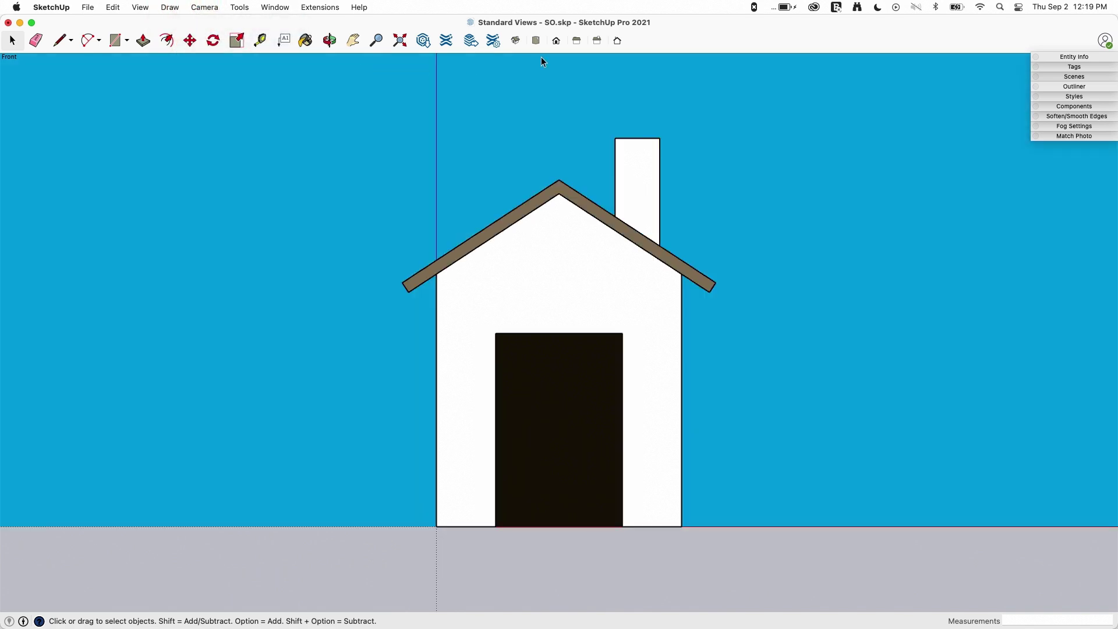
- Step through Front, Left, Right and Top views, finishing on Iso
left_click(556, 45)
left_click(574, 41)
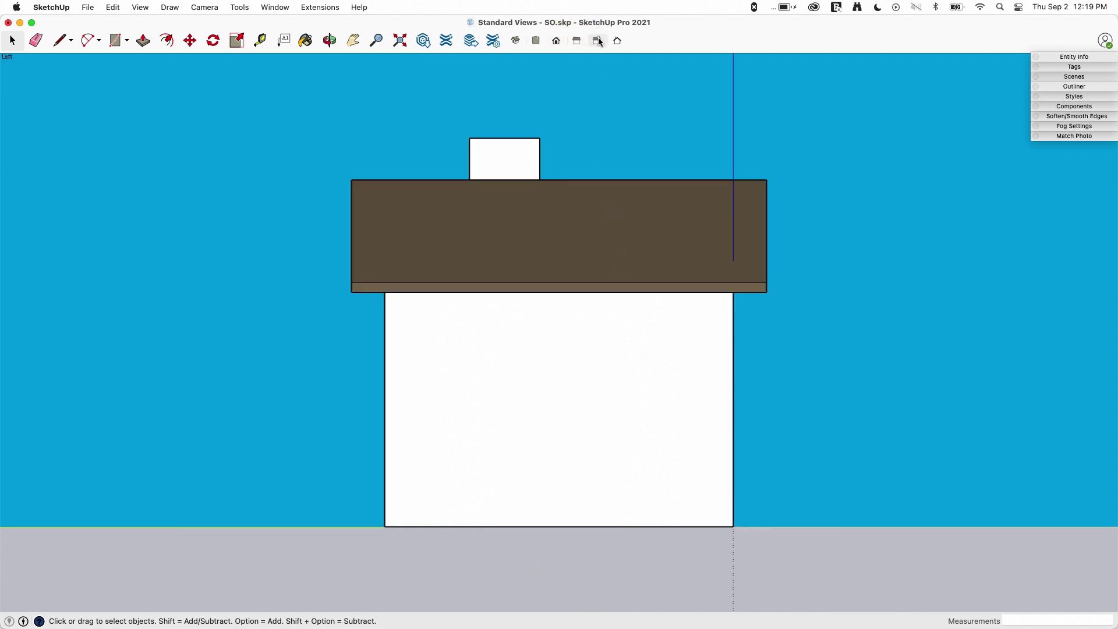
left_click(598, 40)
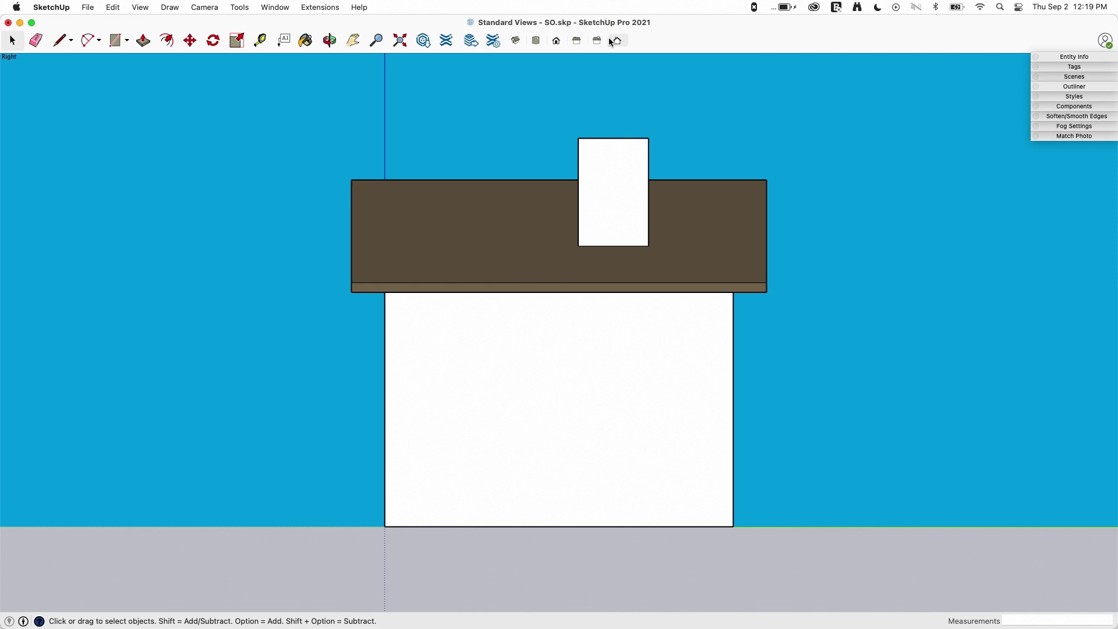
left_click(536, 41)
left_click(536, 40)
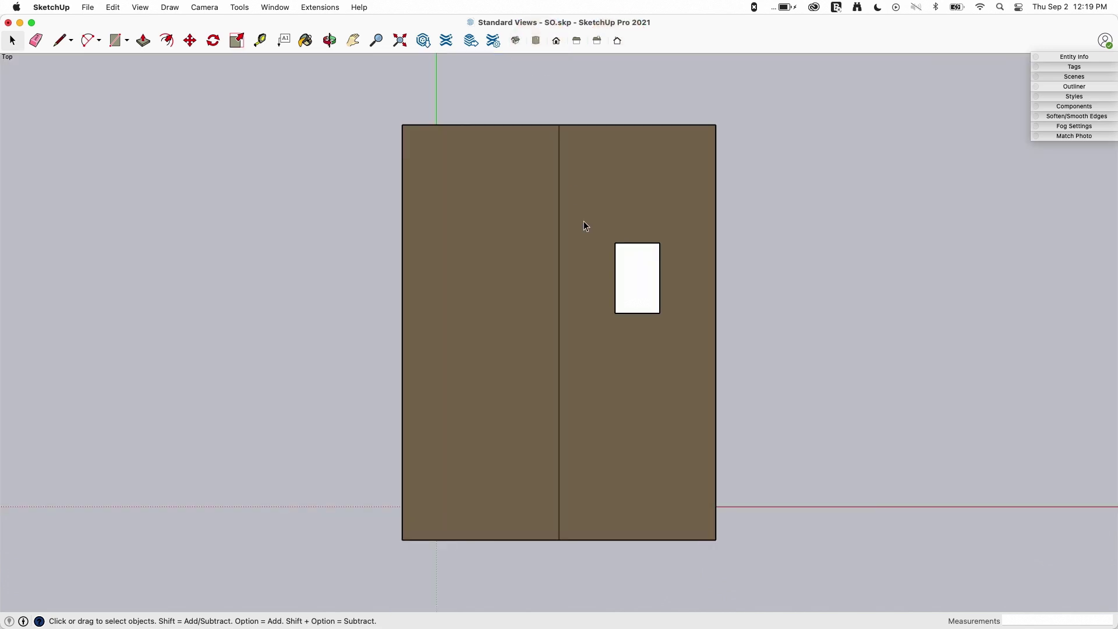
left_click(515, 42)
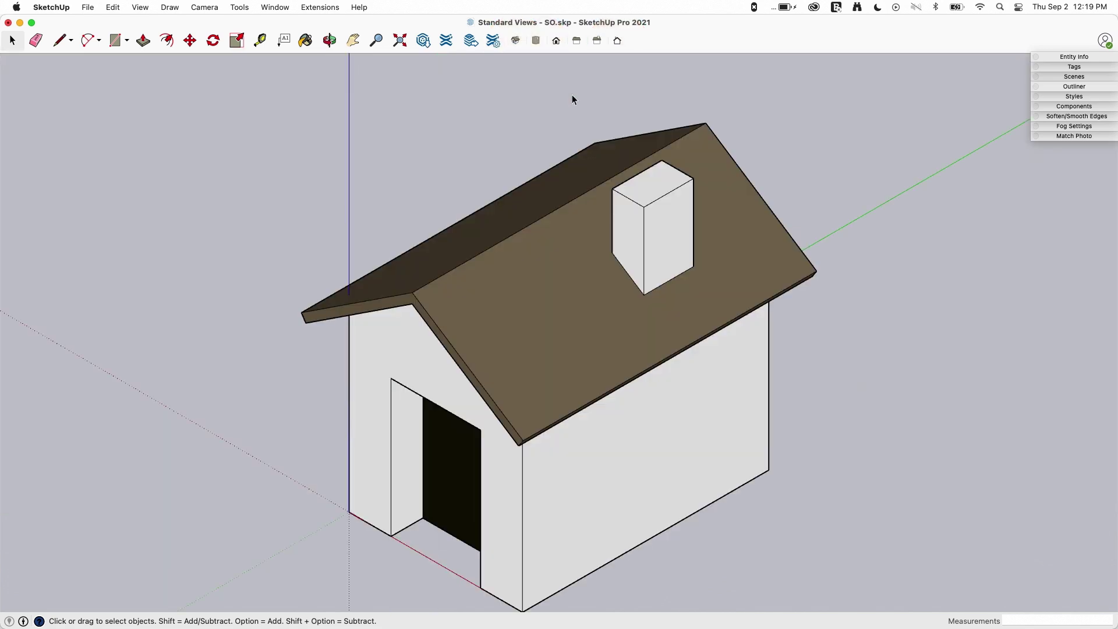
- Return to Perspective projection, orbit lower, zoom out and reapply the Iso view
left_click(166, 8)
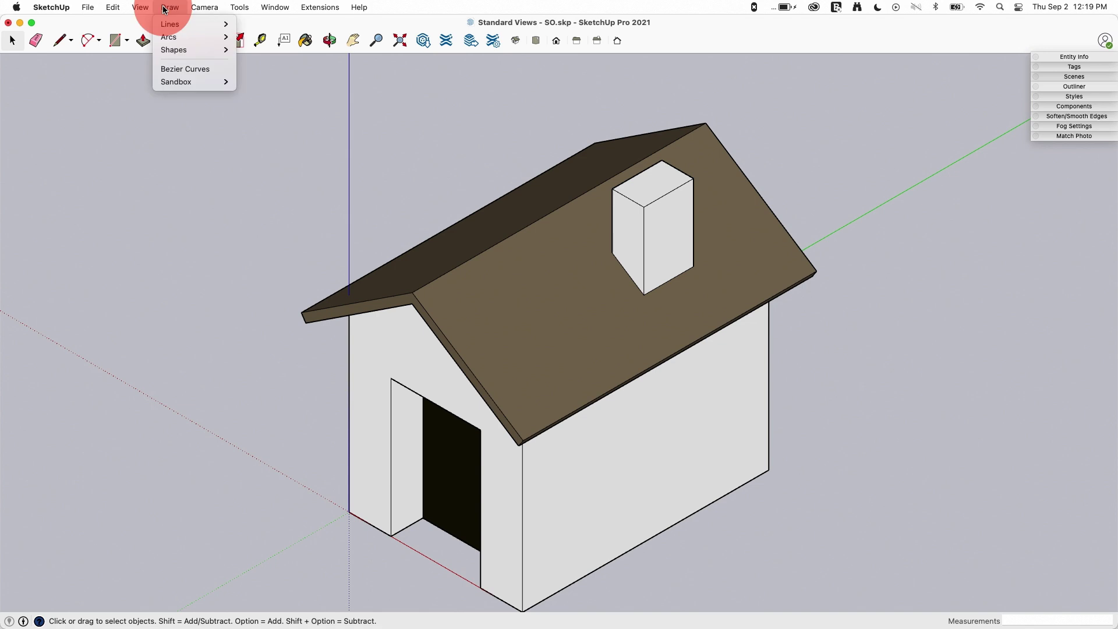
mouse_move(205, 8)
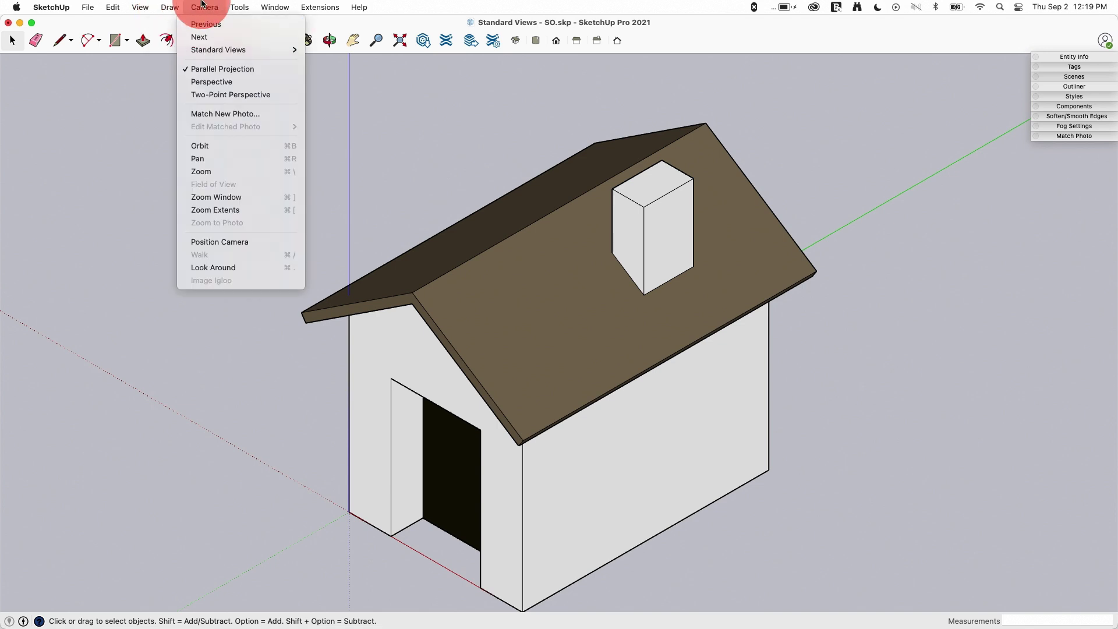
left_click(211, 81)
middle_click_drag(571, 299, 574, 190)
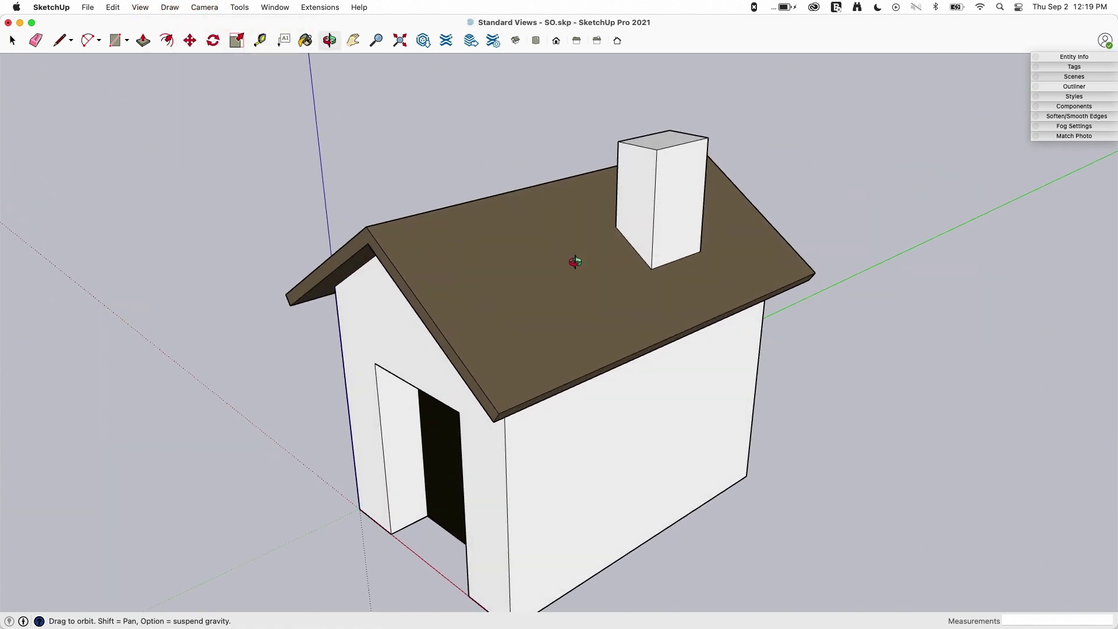
left_click(515, 40)
scroll(525, 264, "down", 3)
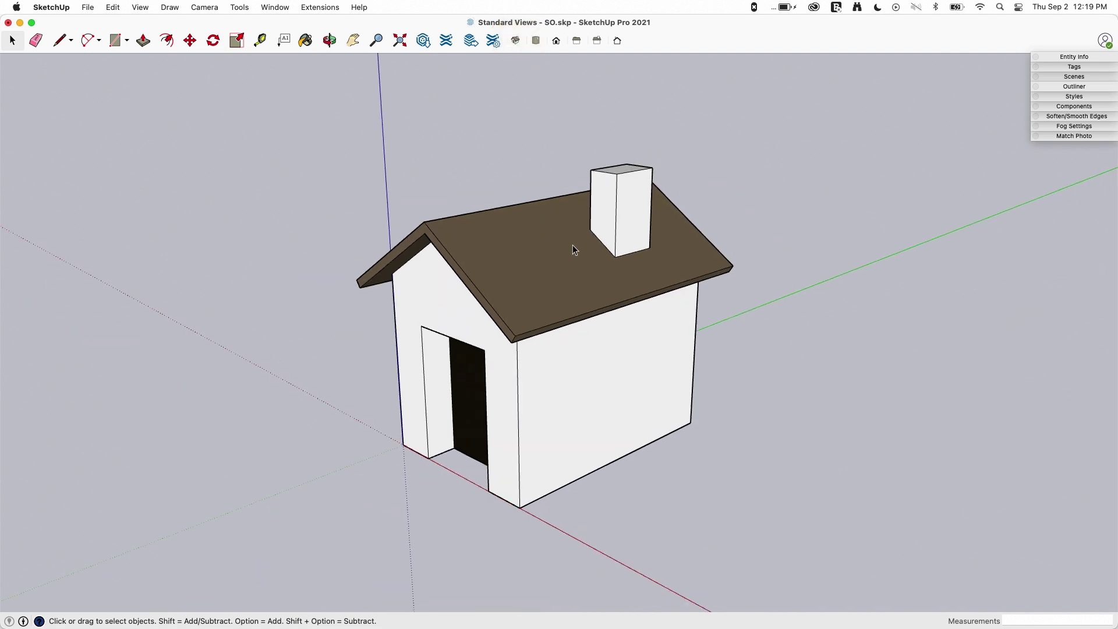
left_click(515, 41)
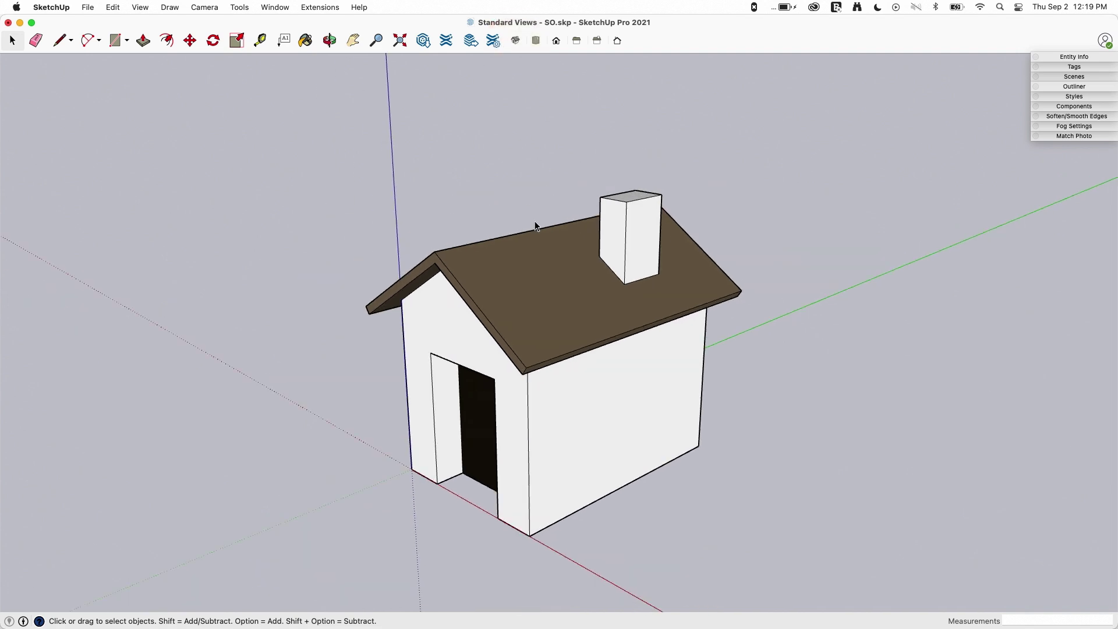